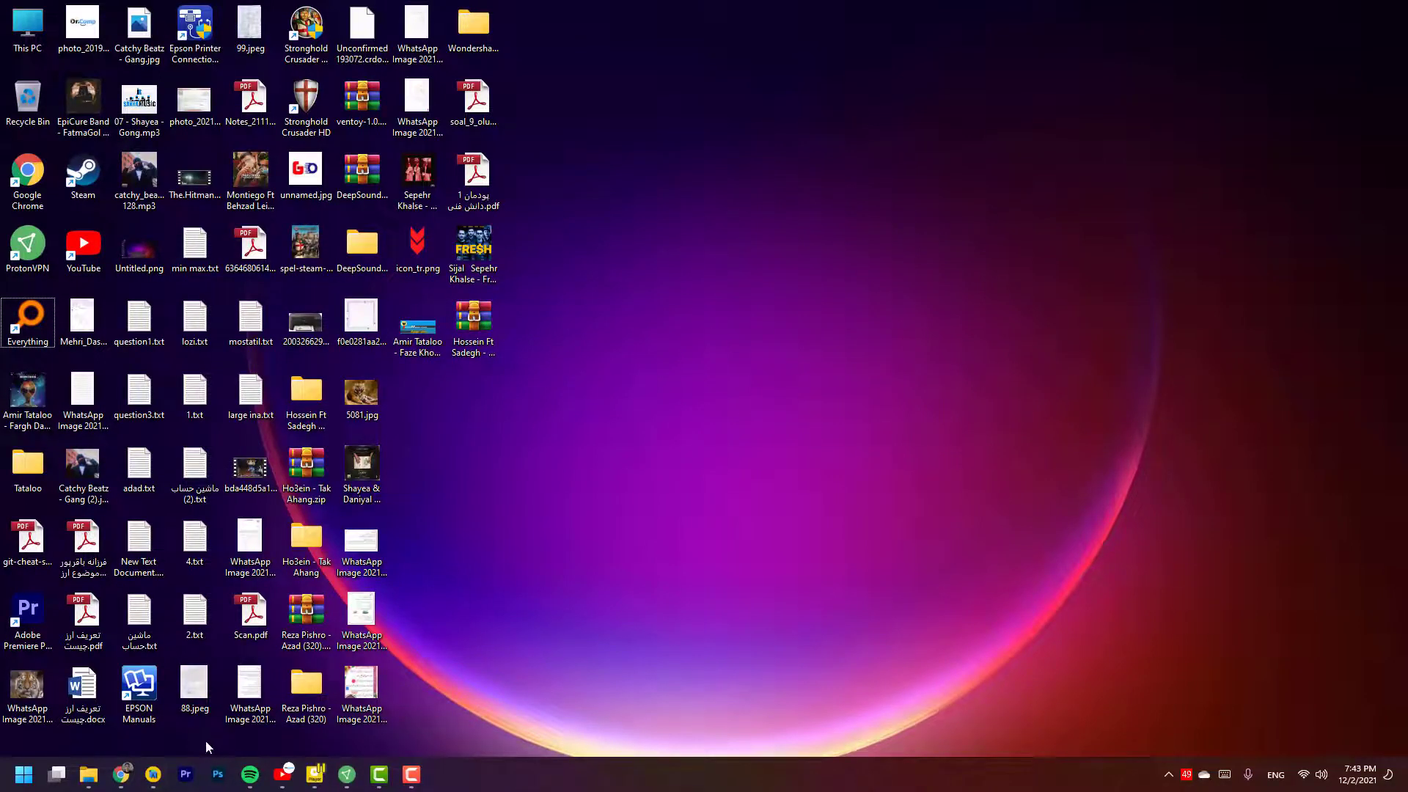
# Step: Launch Google Chrome from the taskbar to its New Tab page
pyautogui.click(121, 774)
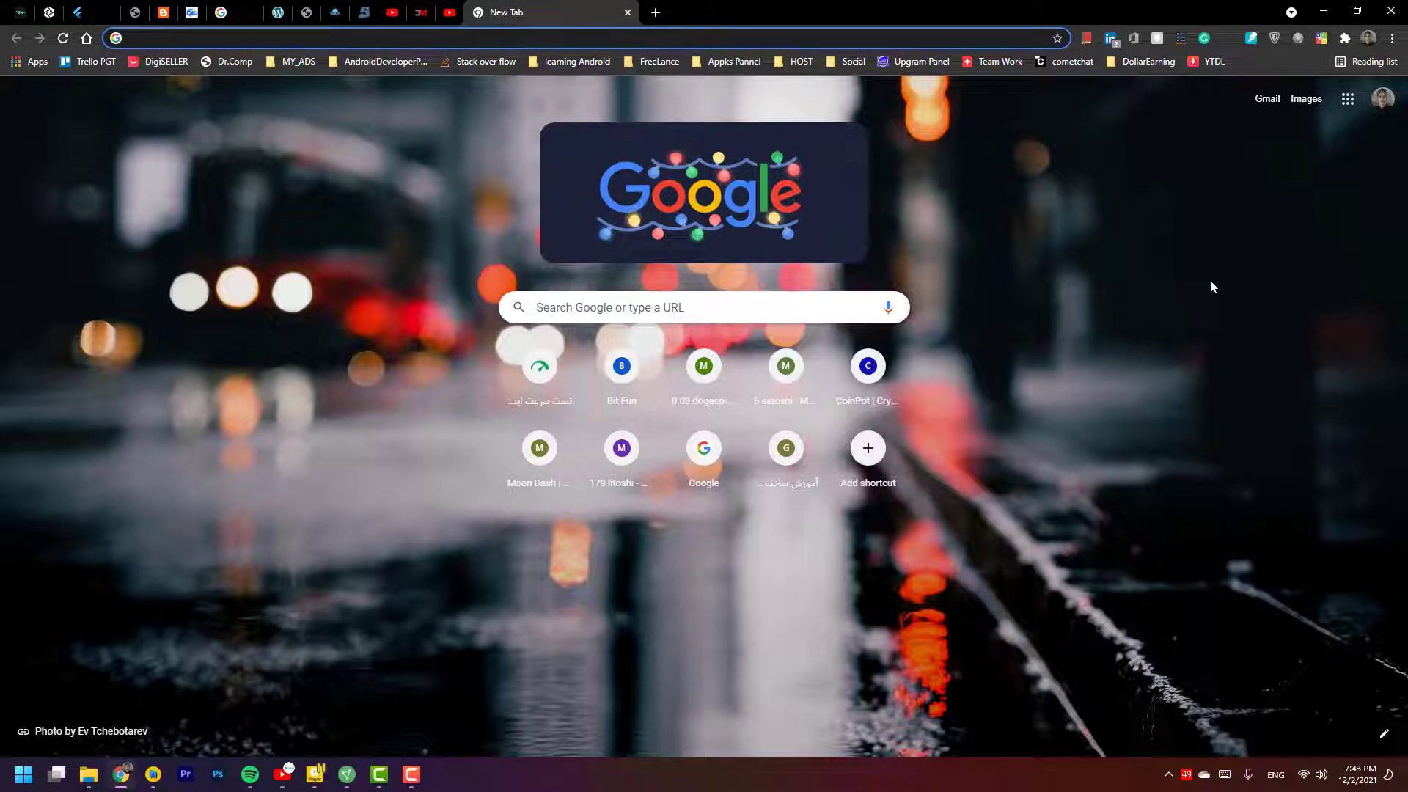
# Step: Go to Chrome's Extensions page via More tools and follow its link to the Chrome Web Store
pyautogui.click(1393, 39)
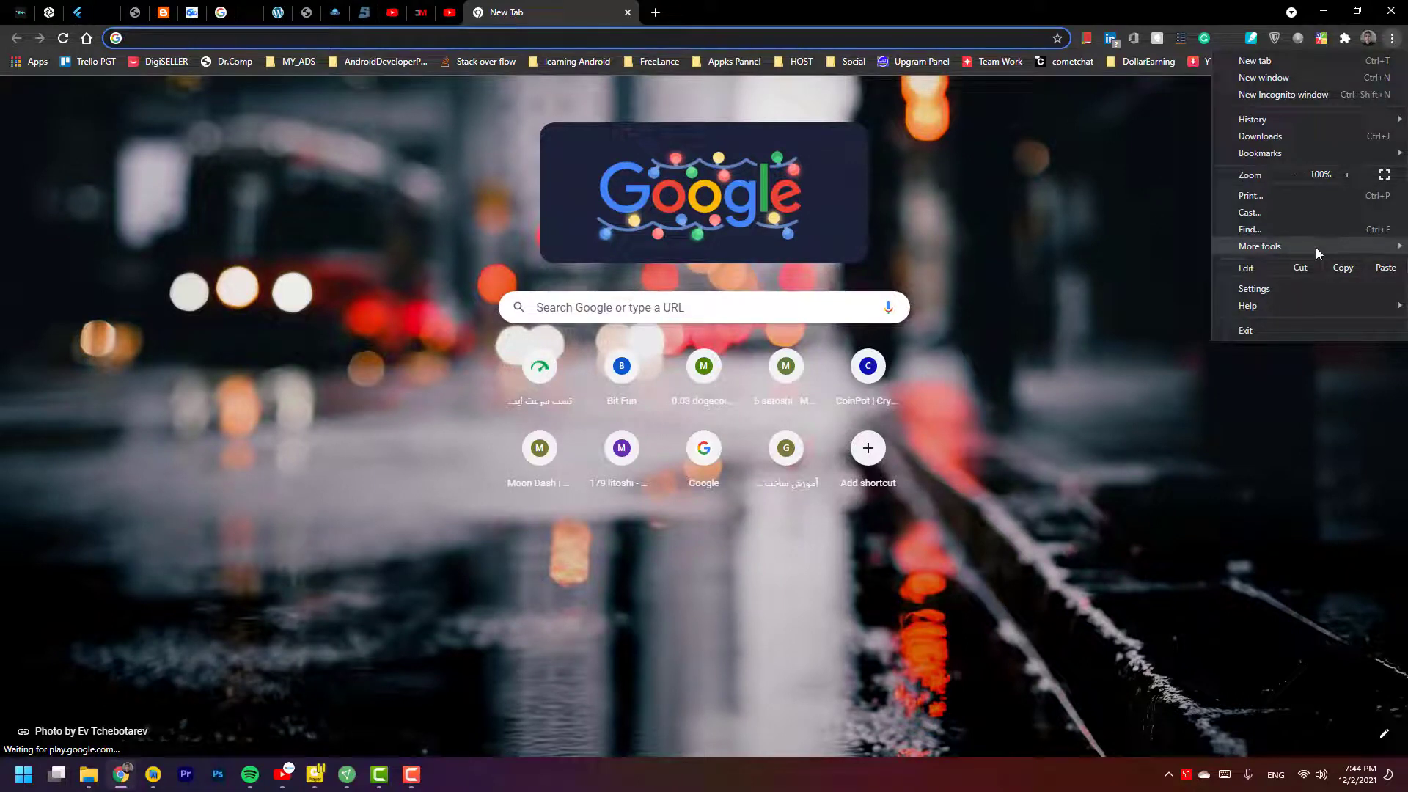
pyautogui.moveTo(1316, 250)
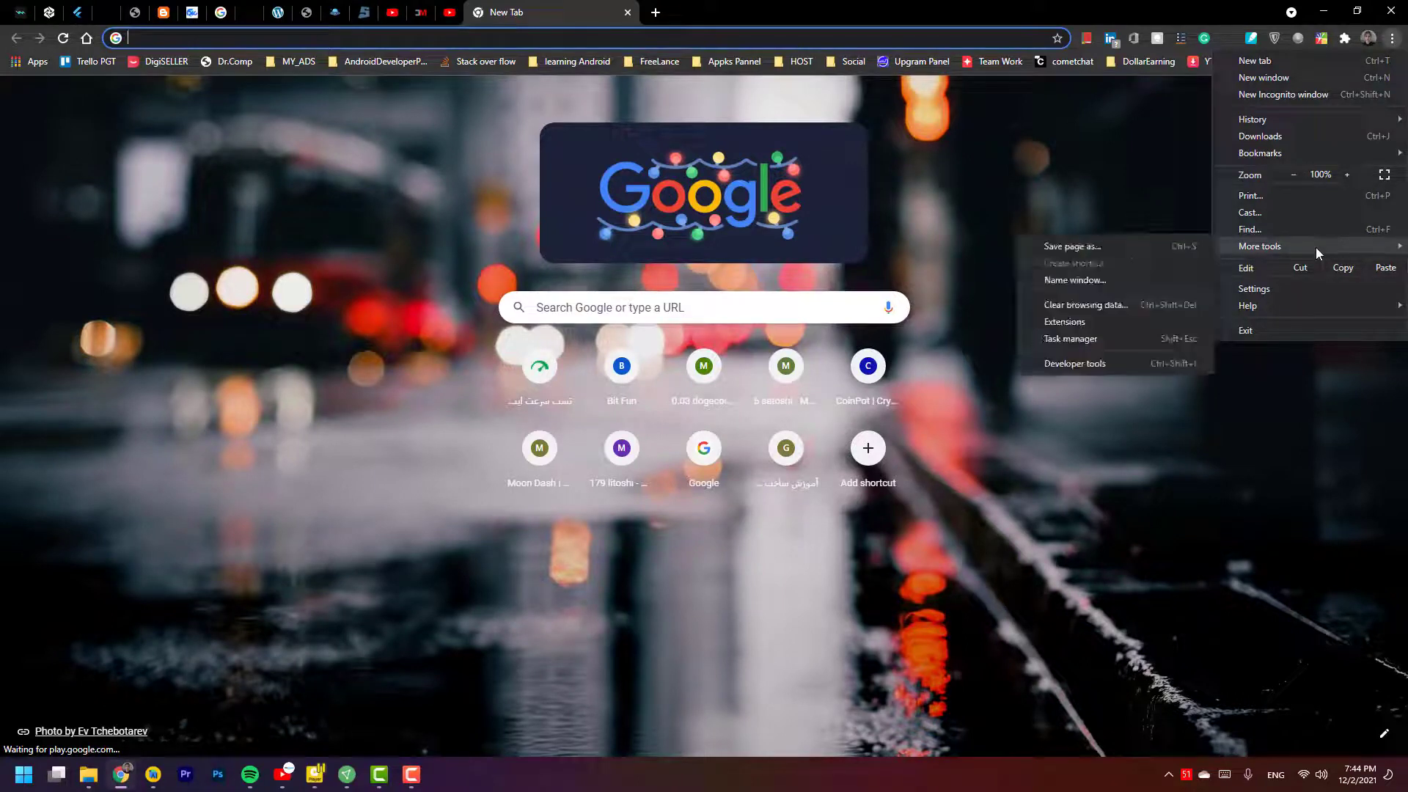
pyautogui.click(1060, 321)
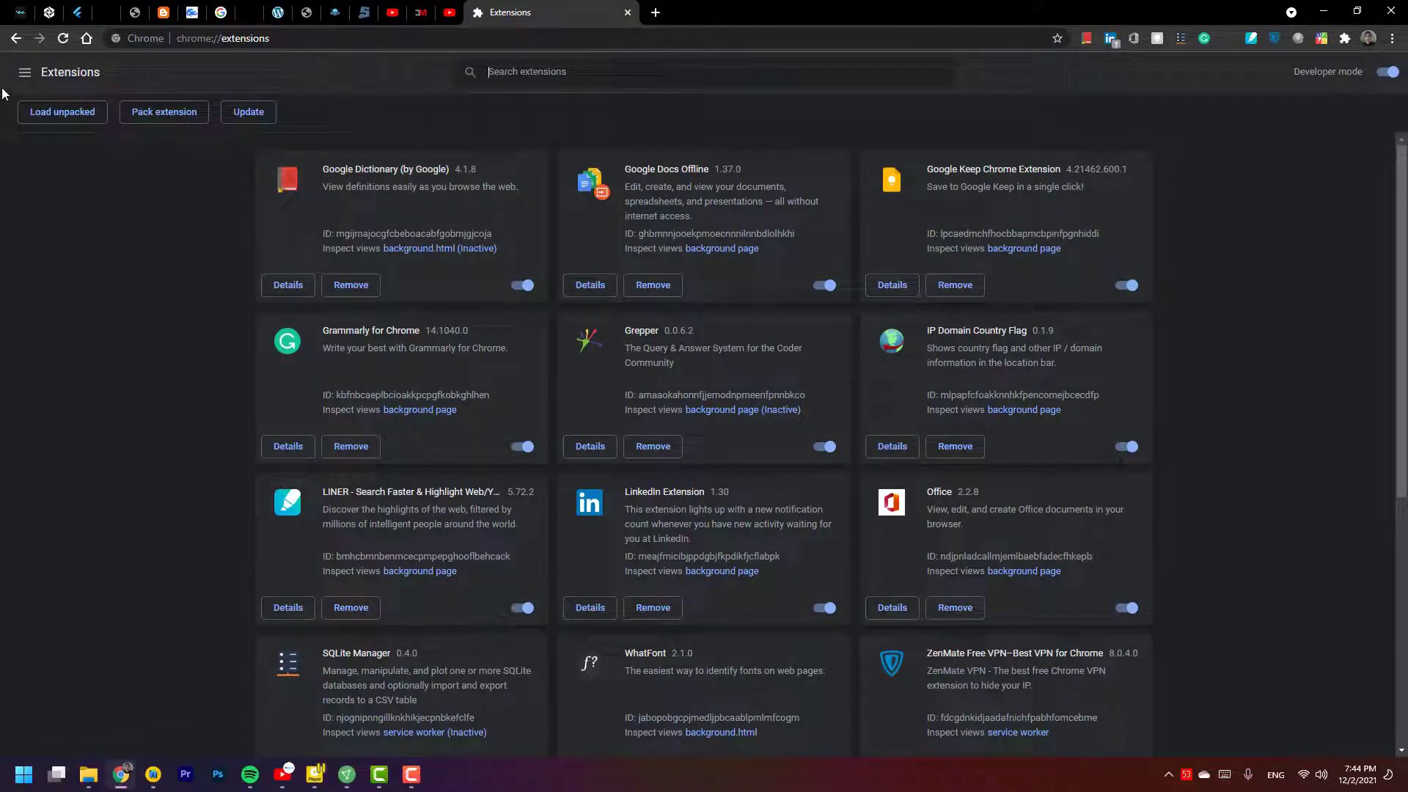
pyautogui.click(25, 72)
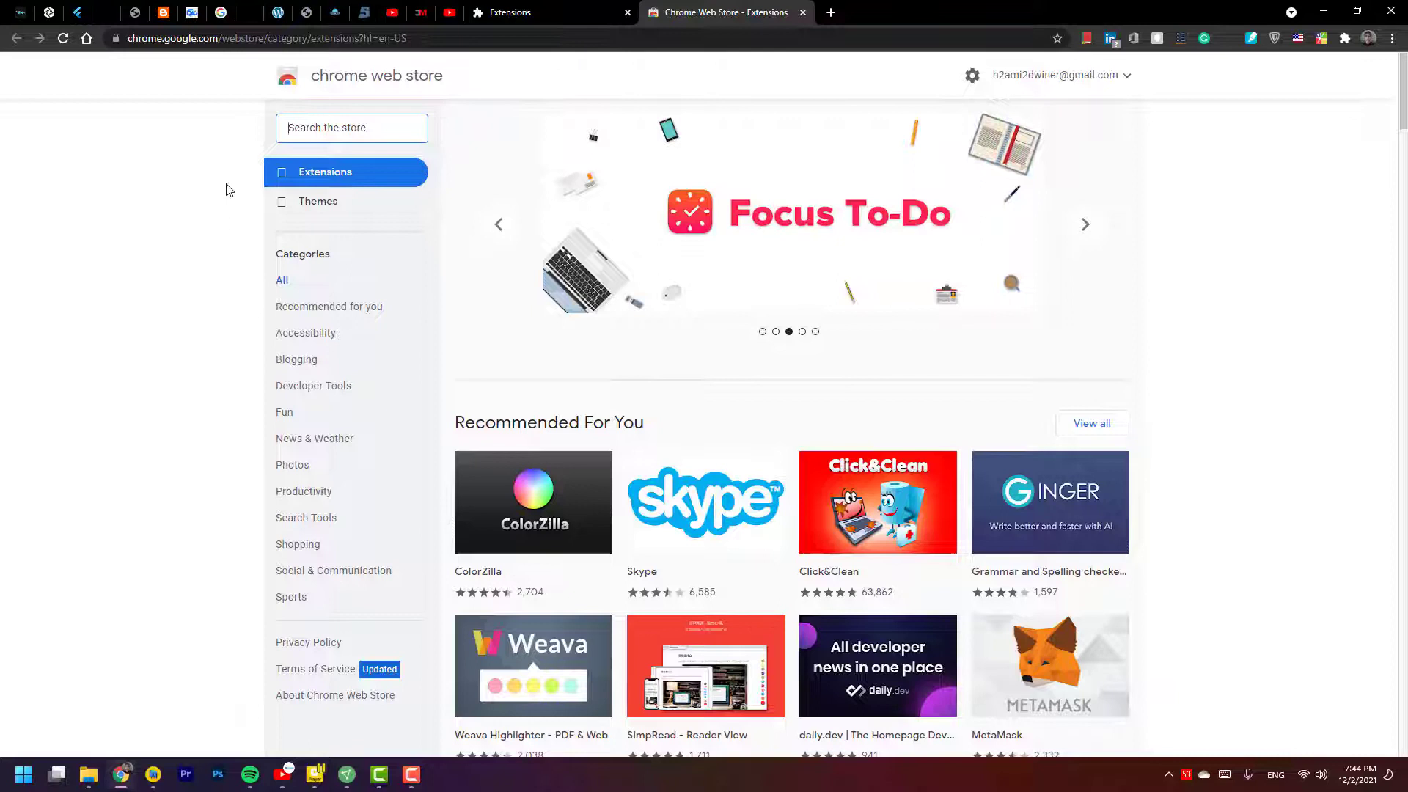
# Step: Search the Chrome Web Store for 'IE Tab' to list IE Tab, IEability and Cloud Browser
pyautogui.write('l')
pyautogui.write('E')
pyautogui.write(' Tab')
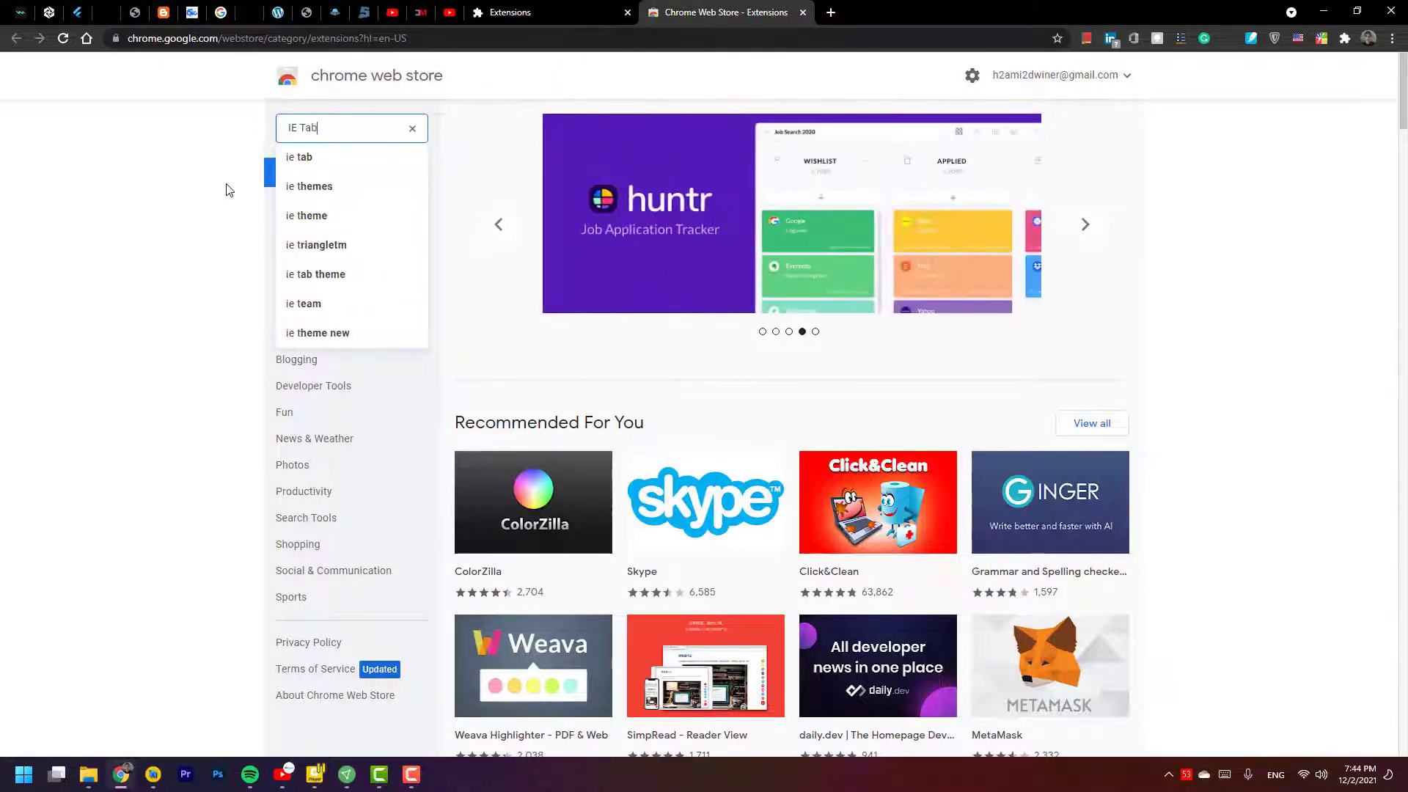
pyautogui.press('Return')
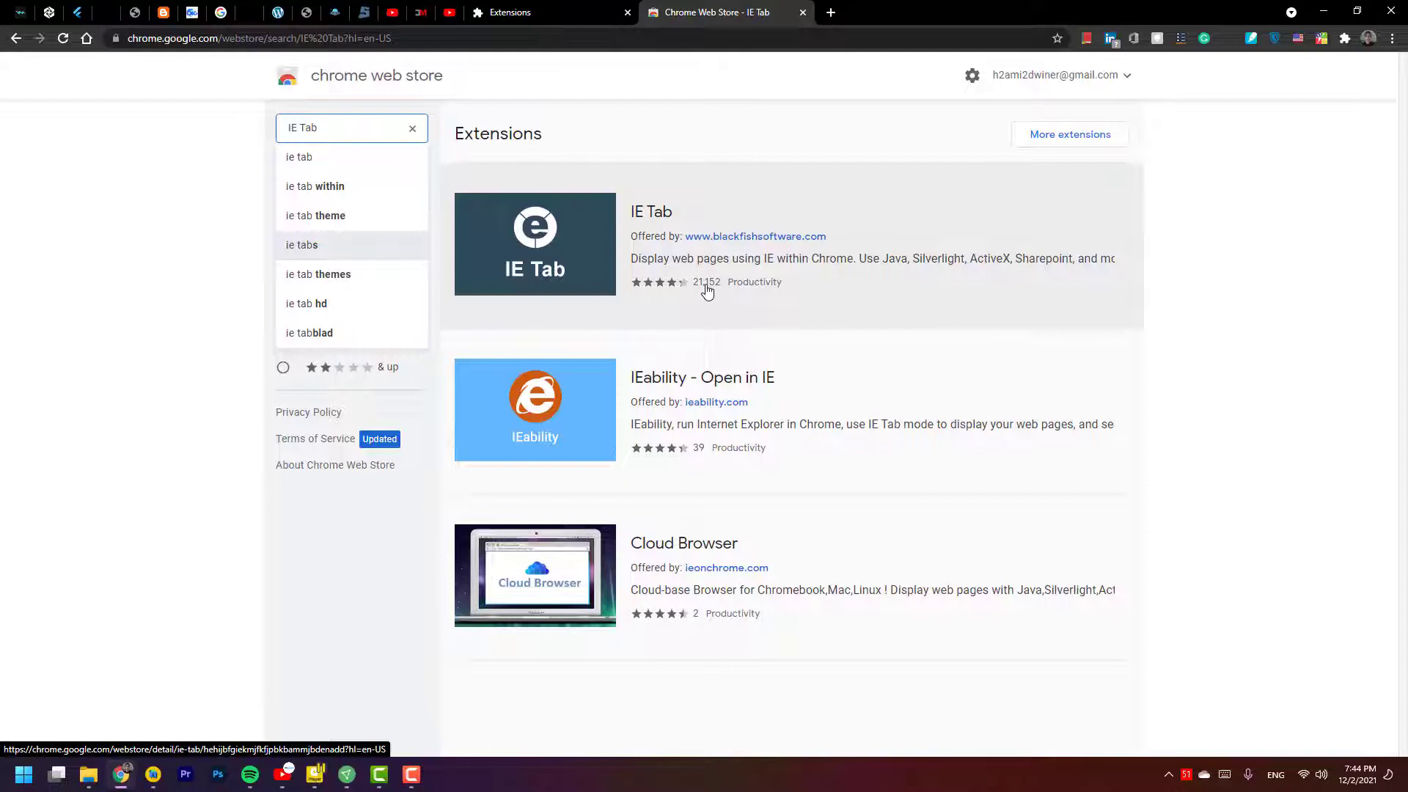
pyautogui.moveTo(708, 291)
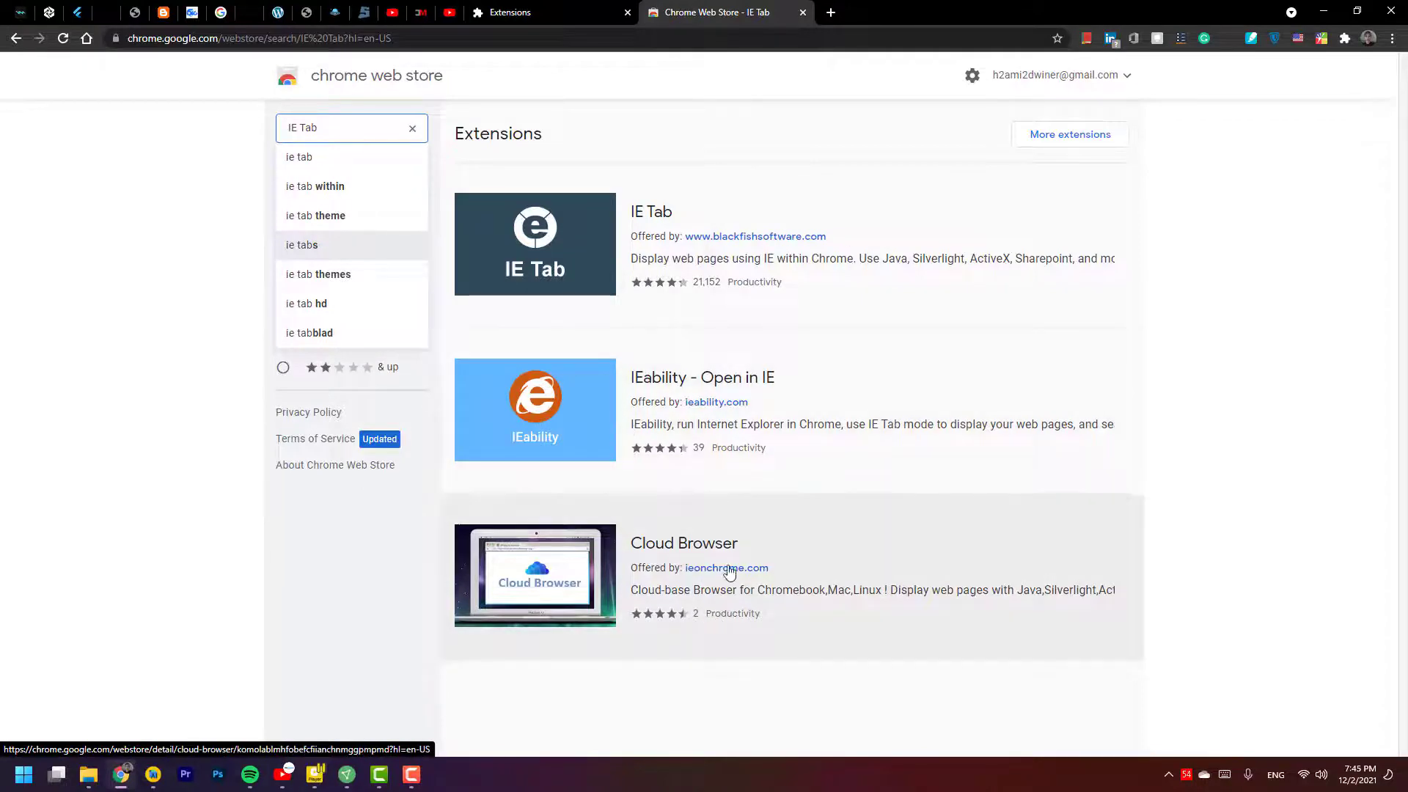
# Step: Open the IE Tab listing and add it to Chrome, confirming the installation
pyautogui.click(701, 213)
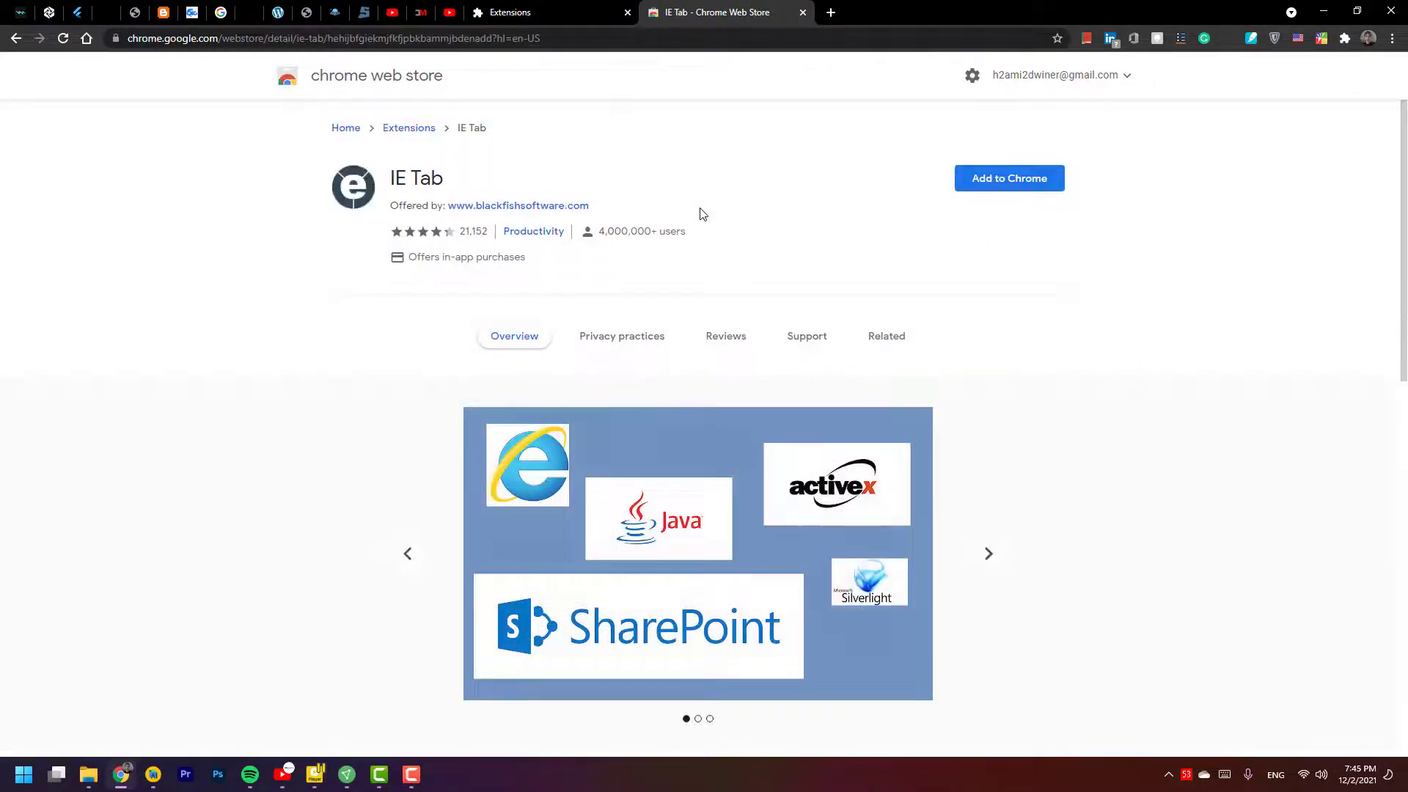
pyautogui.click(1024, 188)
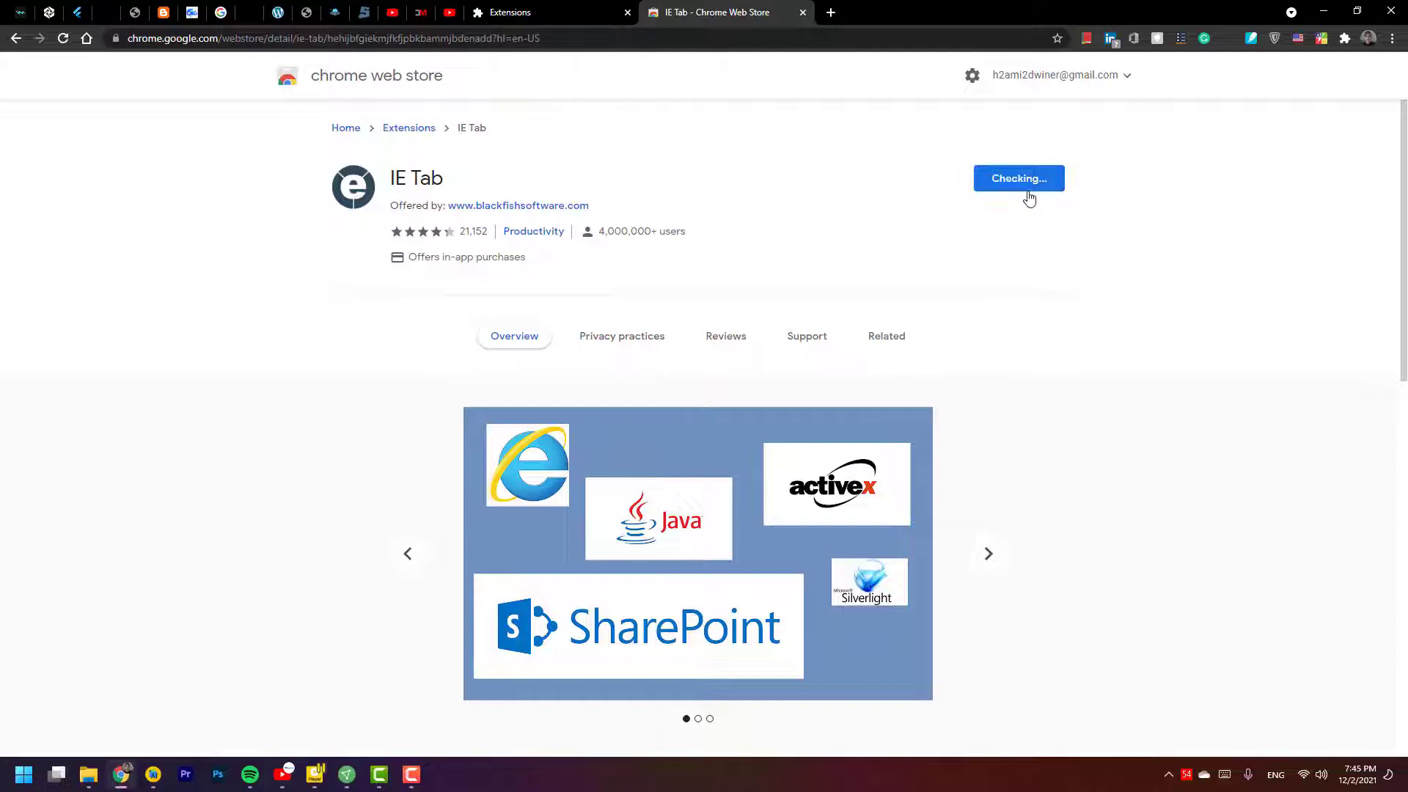
pyautogui.click(729, 179)
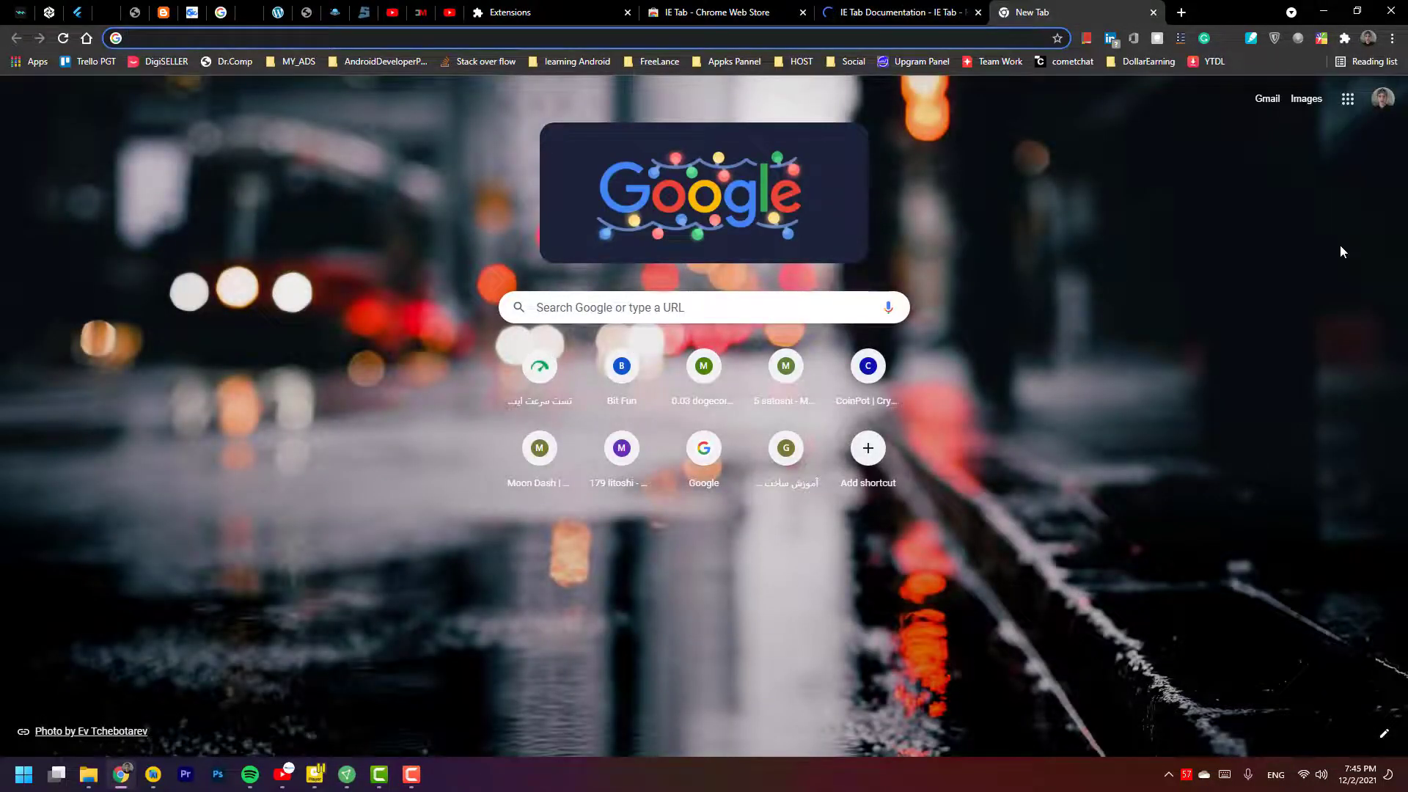
# Step: Try launching IE Tab from the extensions list, then open a fresh new tab
pyautogui.click(1345, 38)
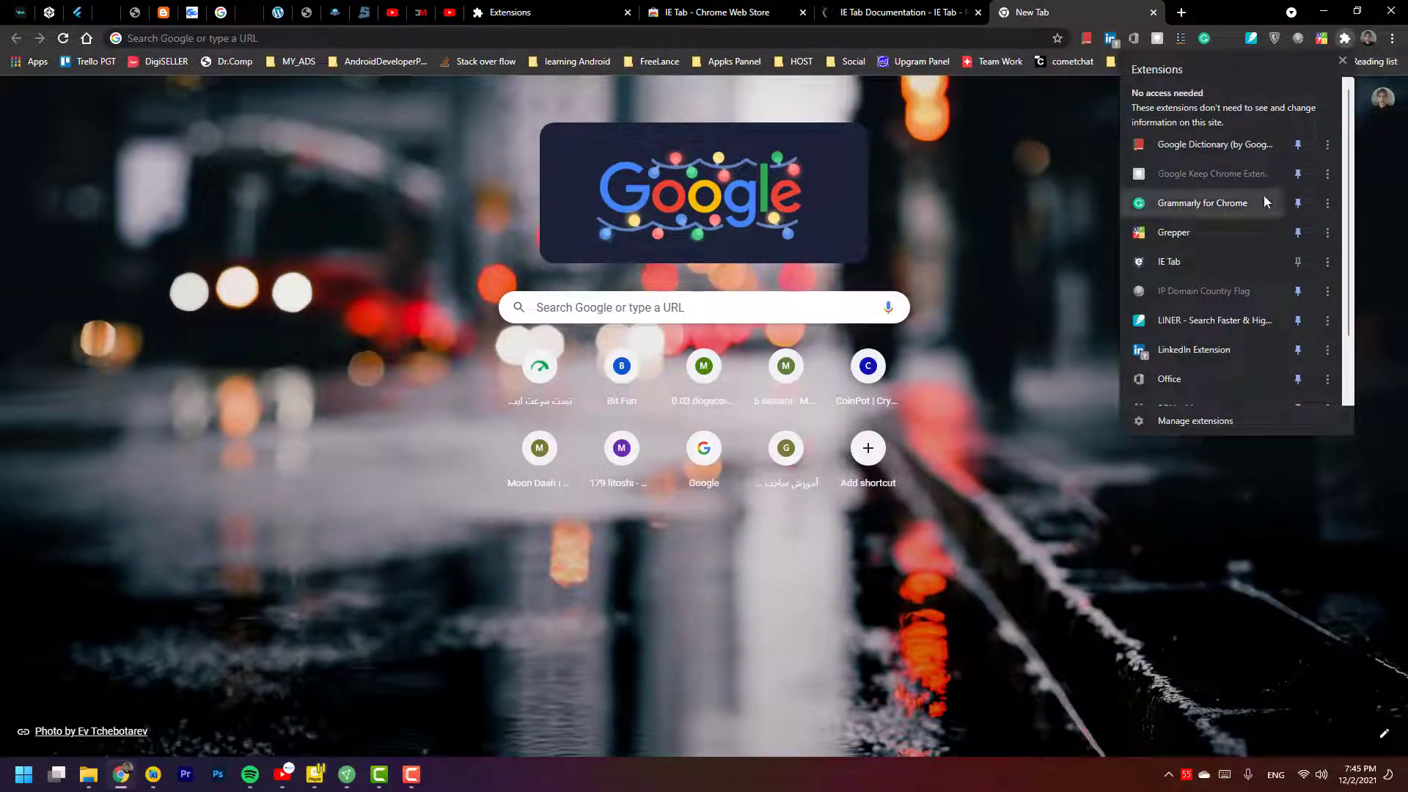
pyautogui.click(1168, 262)
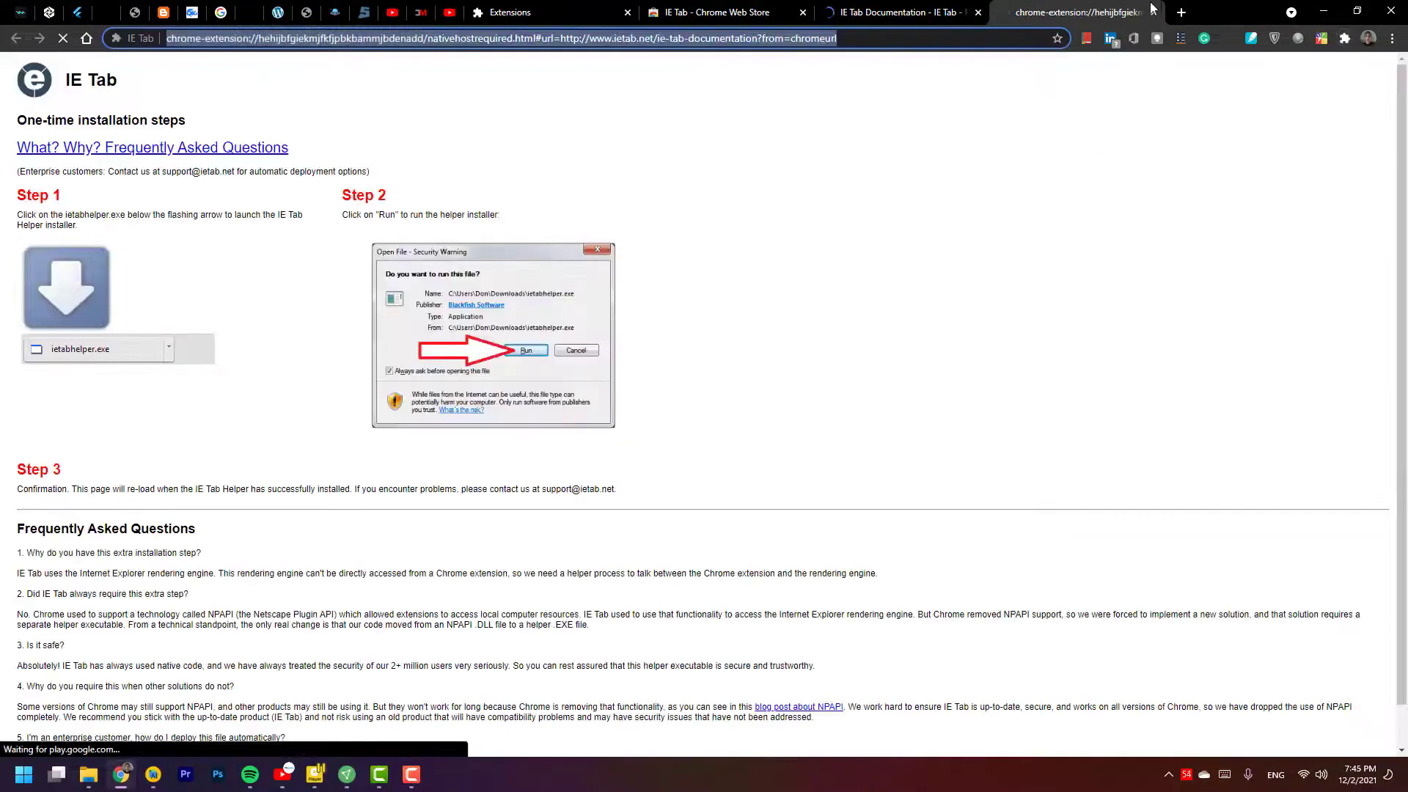
pyautogui.click(1153, 13)
pyautogui.click(1006, 10)
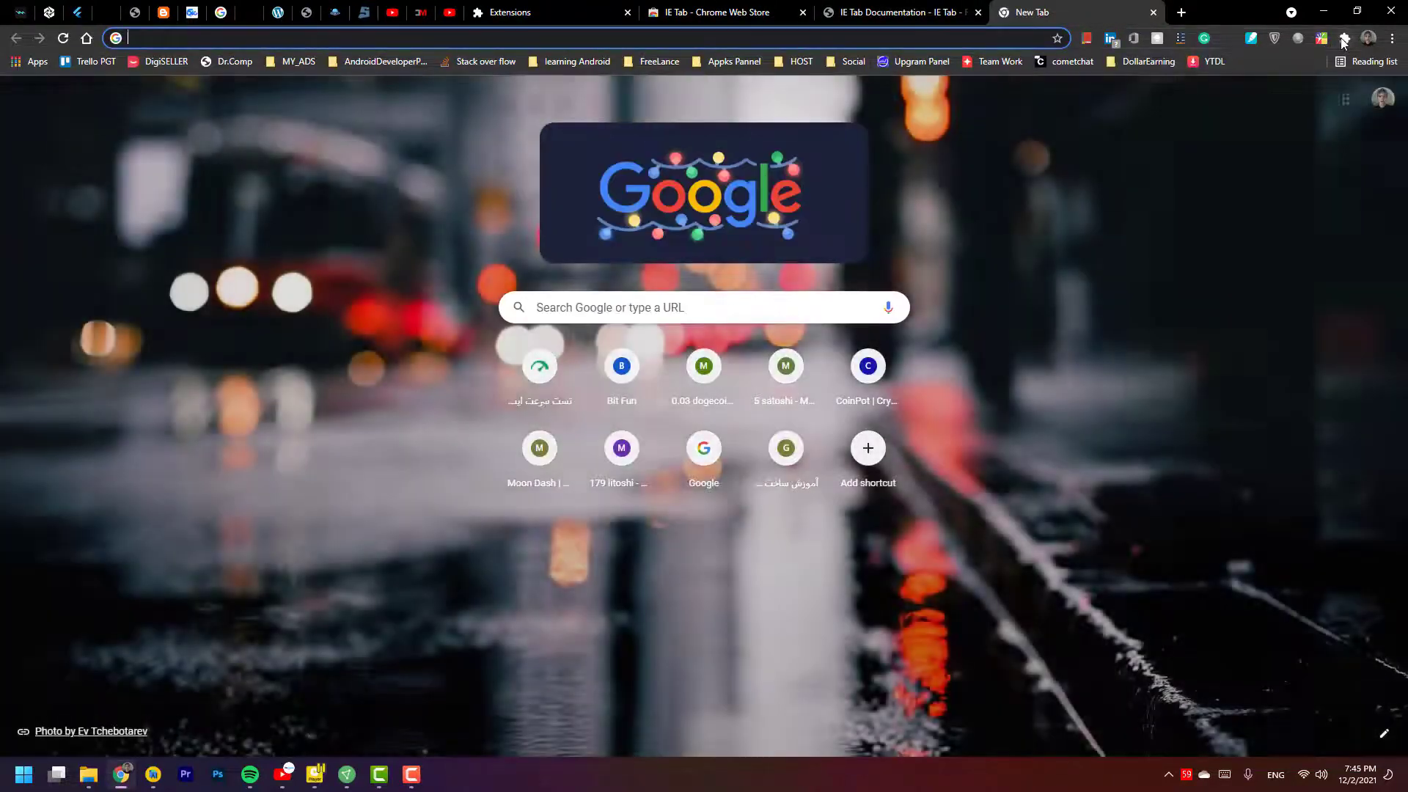
# Step: Pin IE Tab to the toolbar and launch it to reach the ietabhelper.exe install page
pyautogui.click(1344, 40)
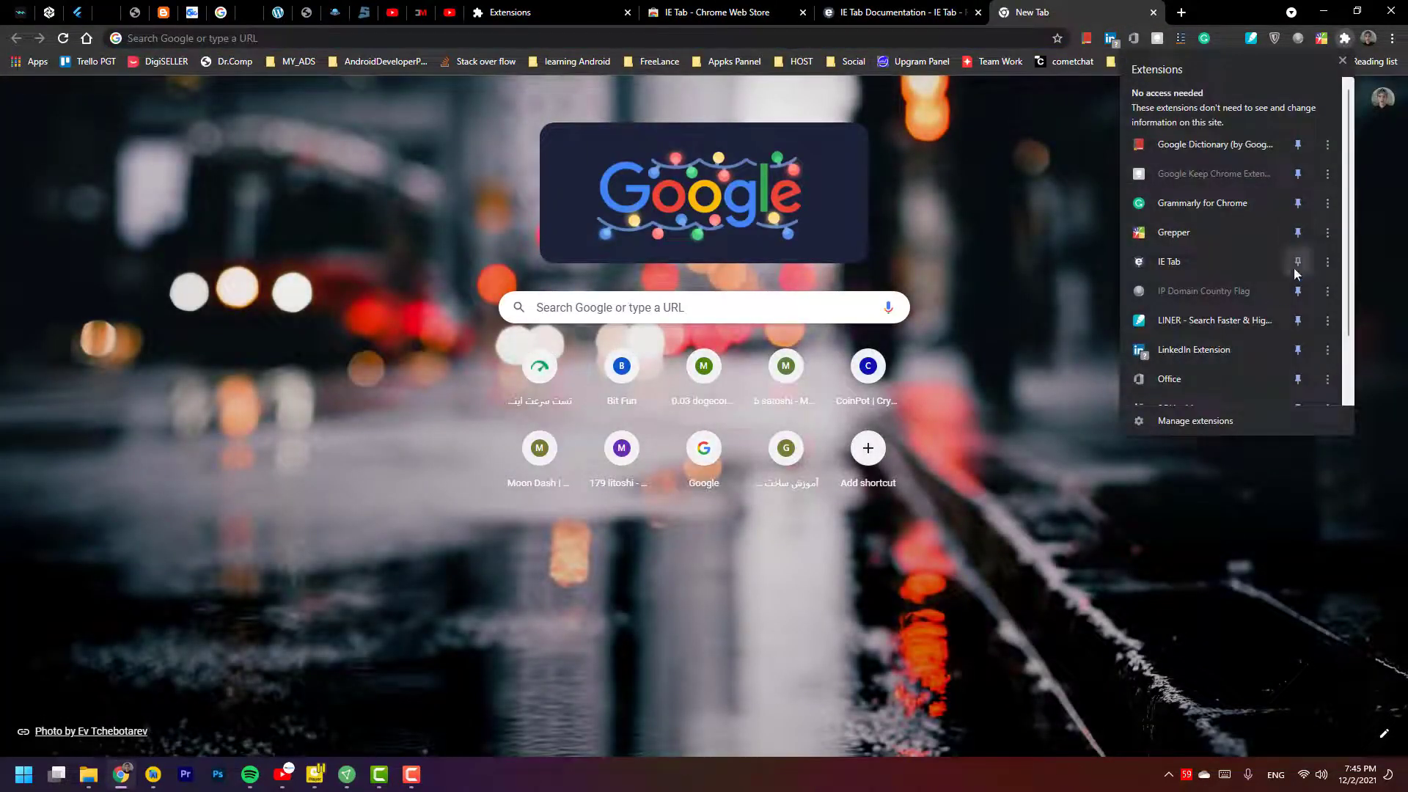
pyautogui.click(1295, 264)
pyautogui.click(1000, 270)
pyautogui.click(1321, 39)
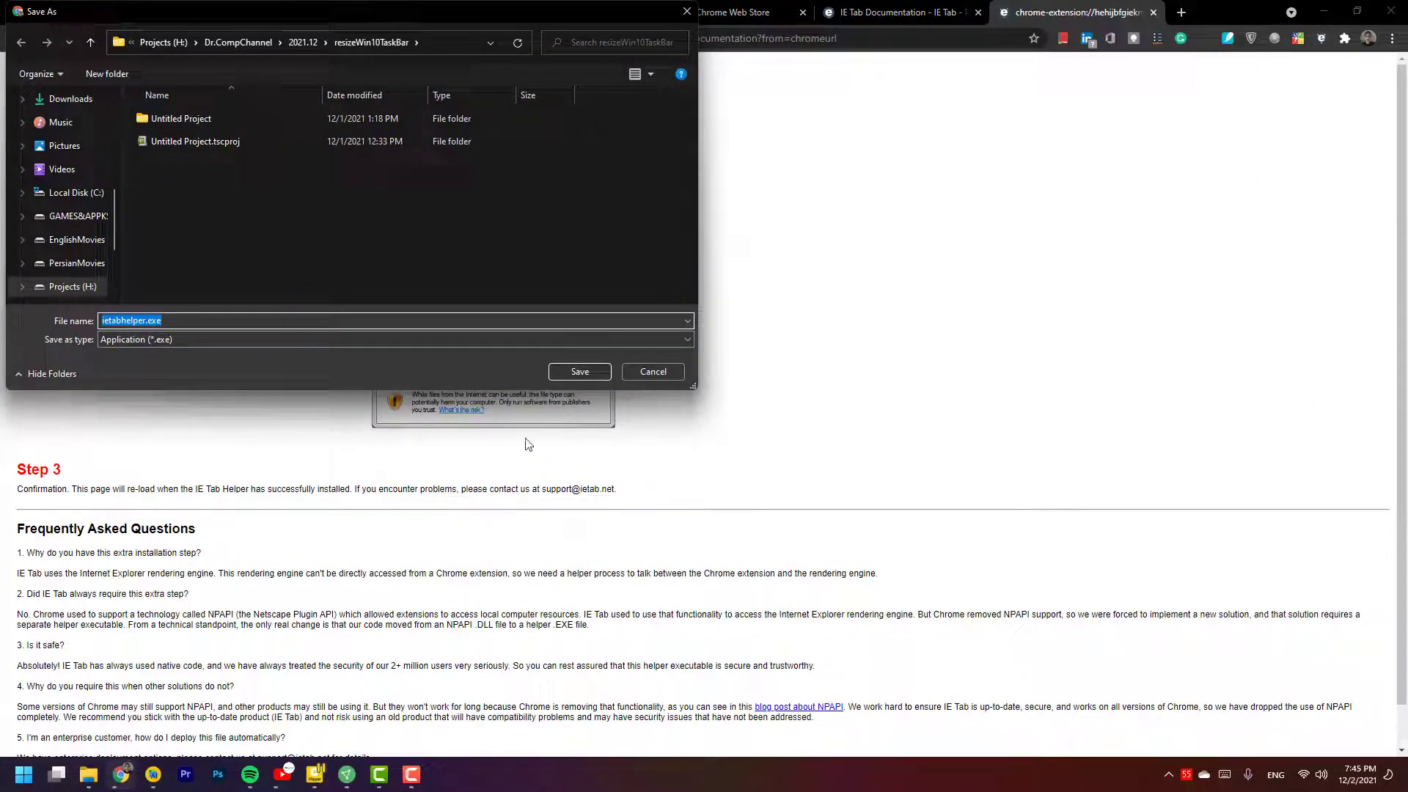
# Step: Save ietabhelper.exe and run the downloaded helper from the download bar
pyautogui.click(554, 371)
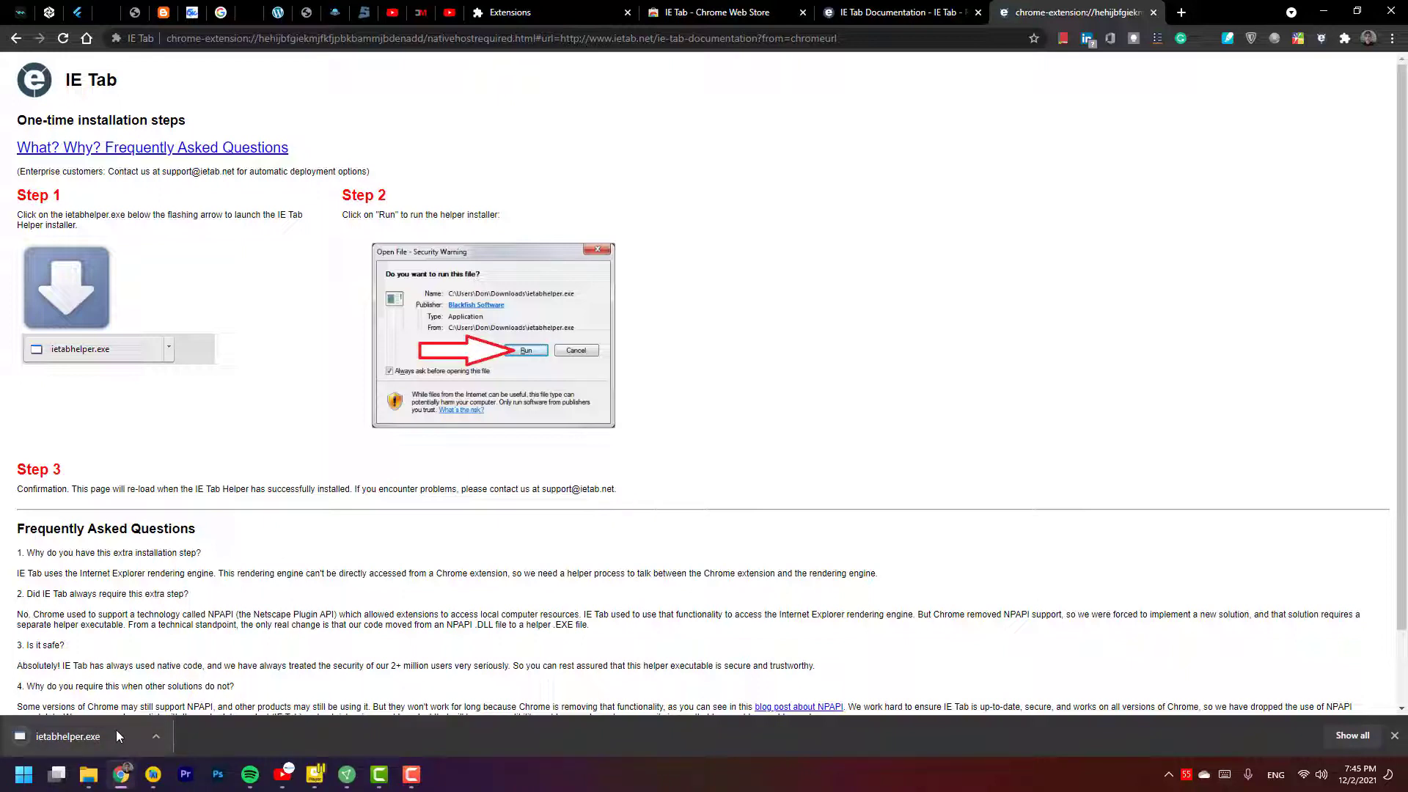
pyautogui.click(87, 736)
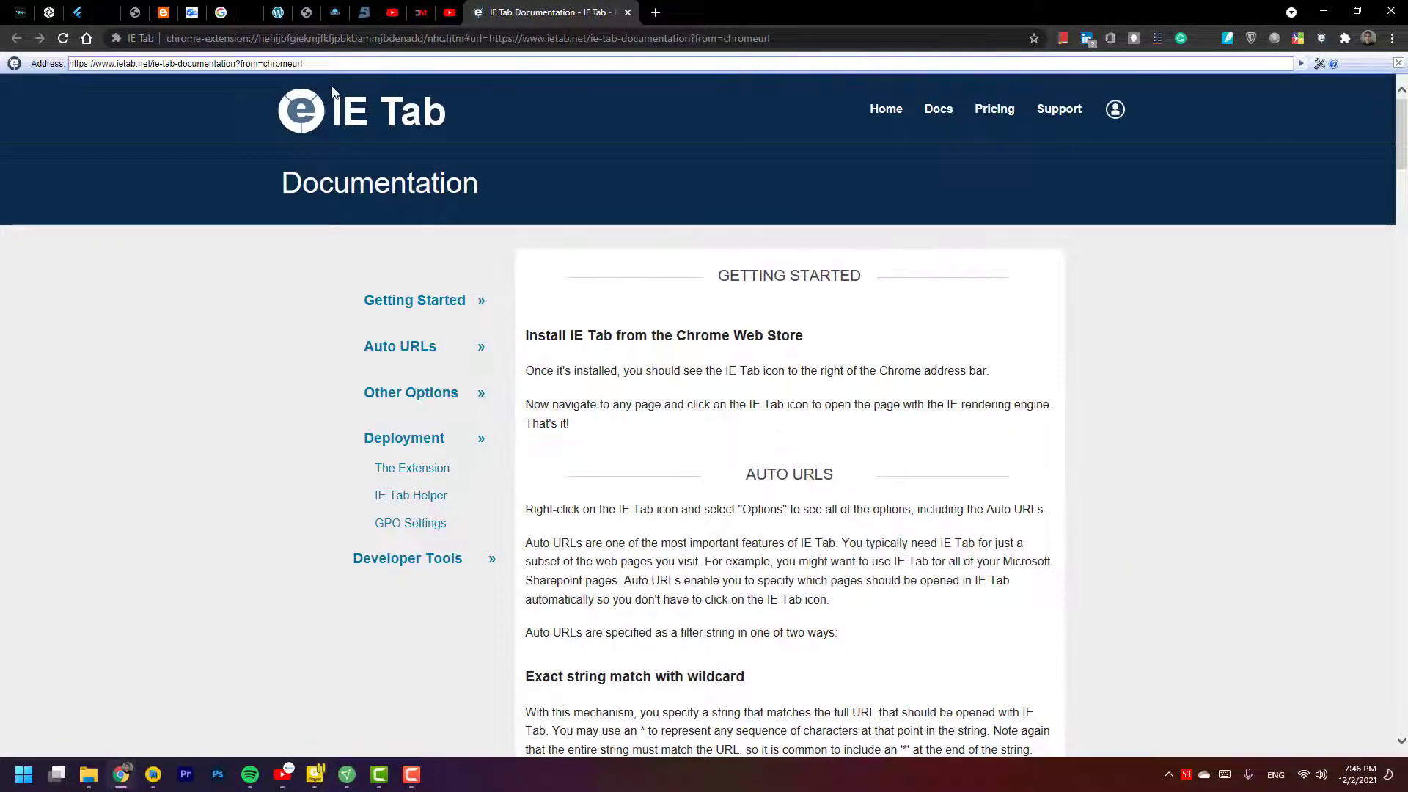
# Step: Search 'dr.comp youtube' from IE Tab's own address bar to load Bing video results
pyautogui.click(336, 59)
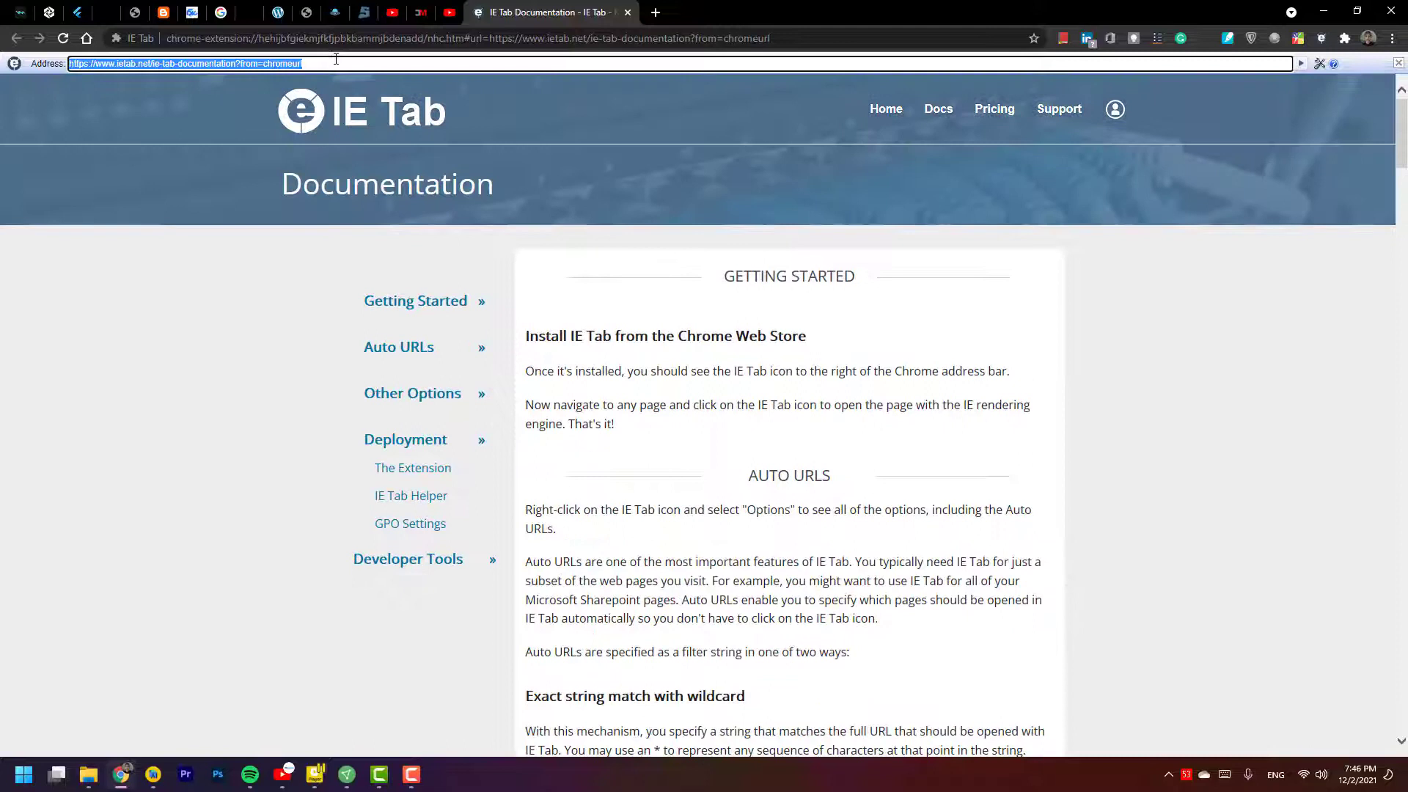
pyautogui.write('dr')
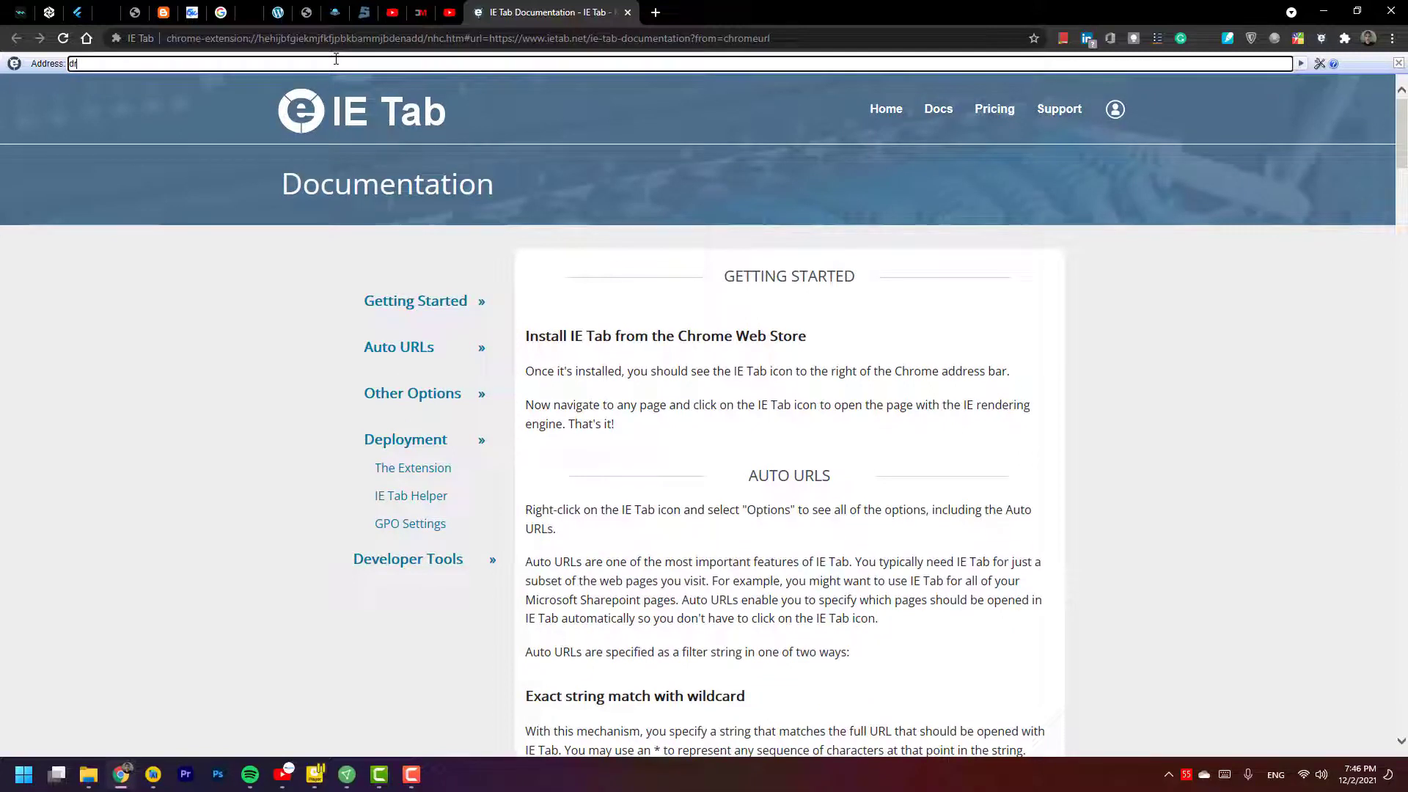
pyautogui.press('BackSpace')
pyautogui.press('BackSpace')
pyautogui.press('BackSpace')
pyautogui.press('Return')
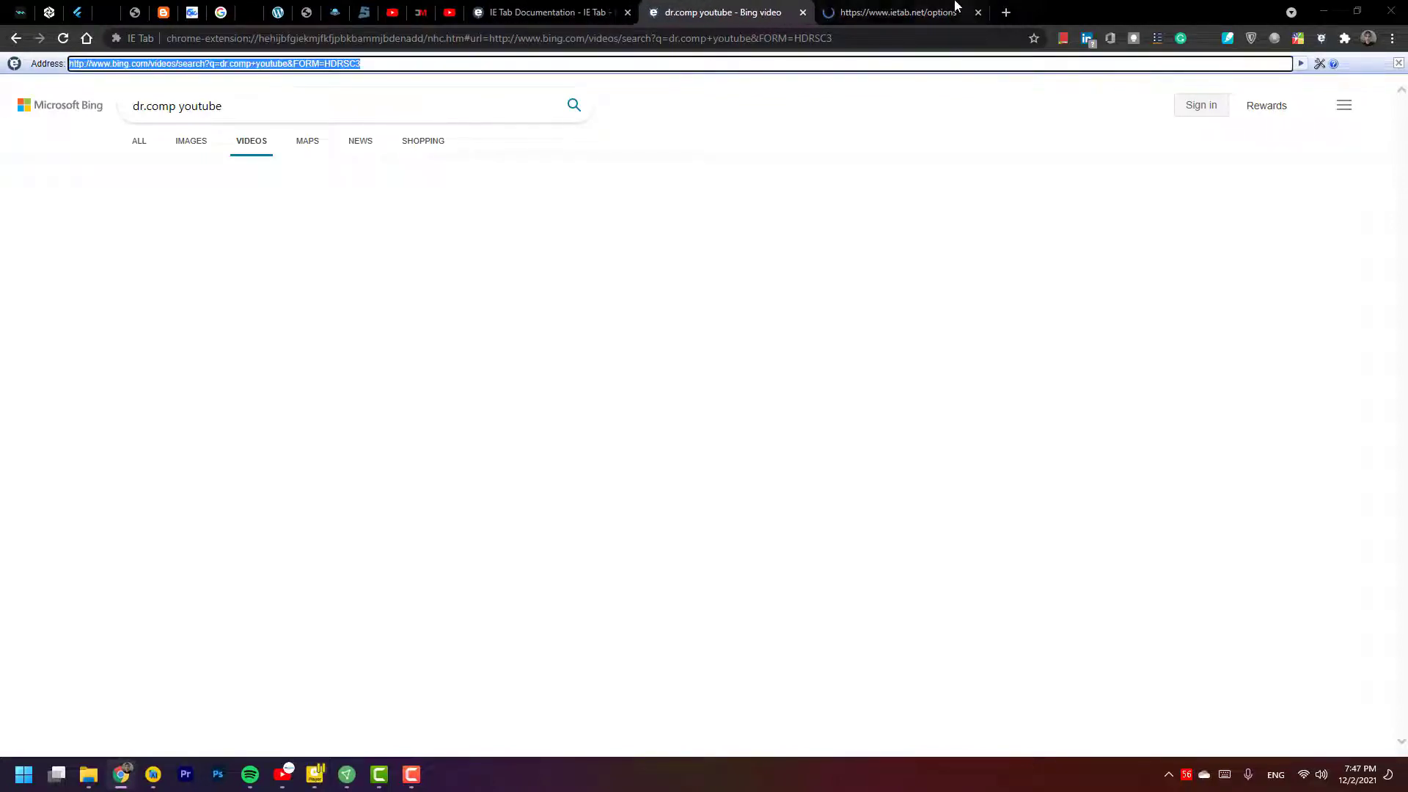
pyautogui.click(877, 7)
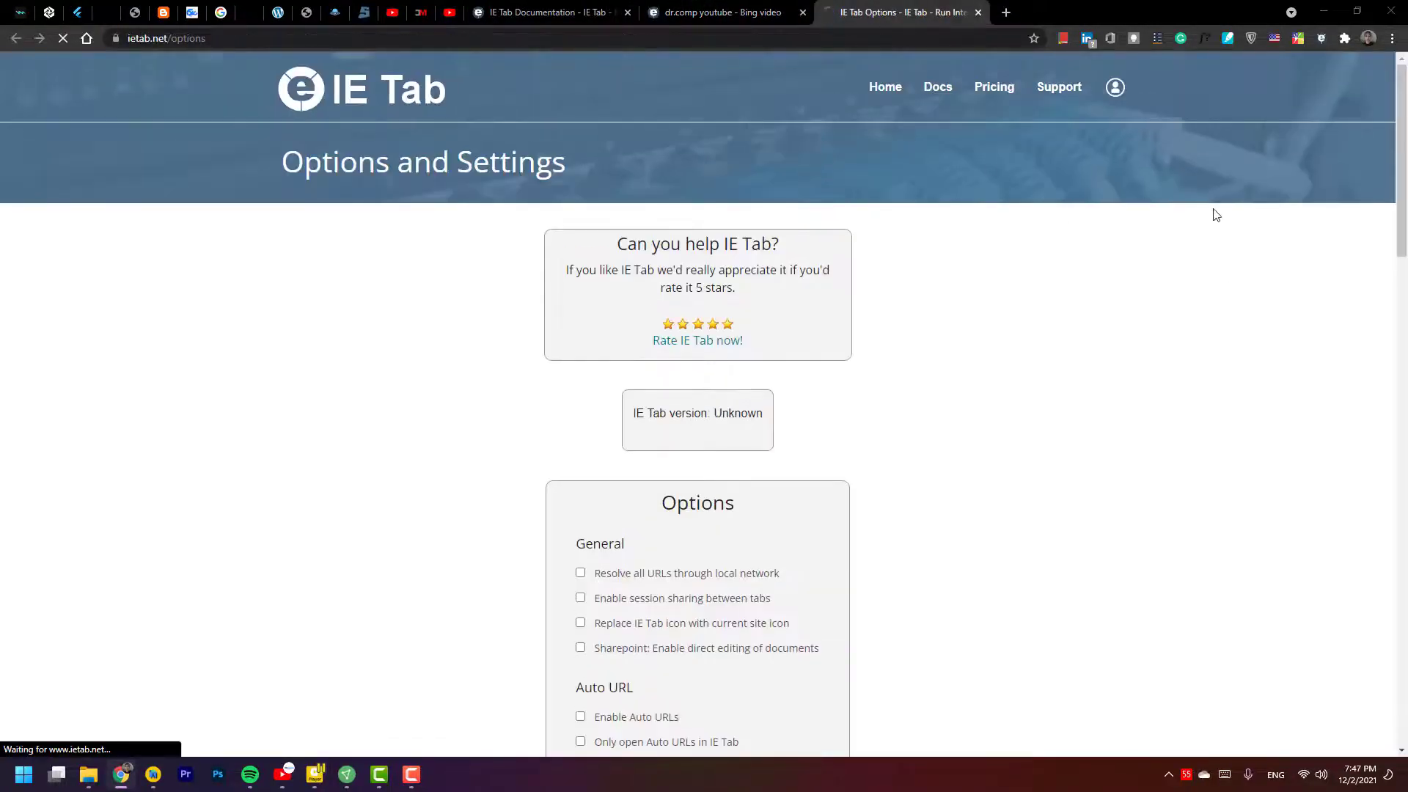
pyautogui.scroll(-6, 1250, 271)
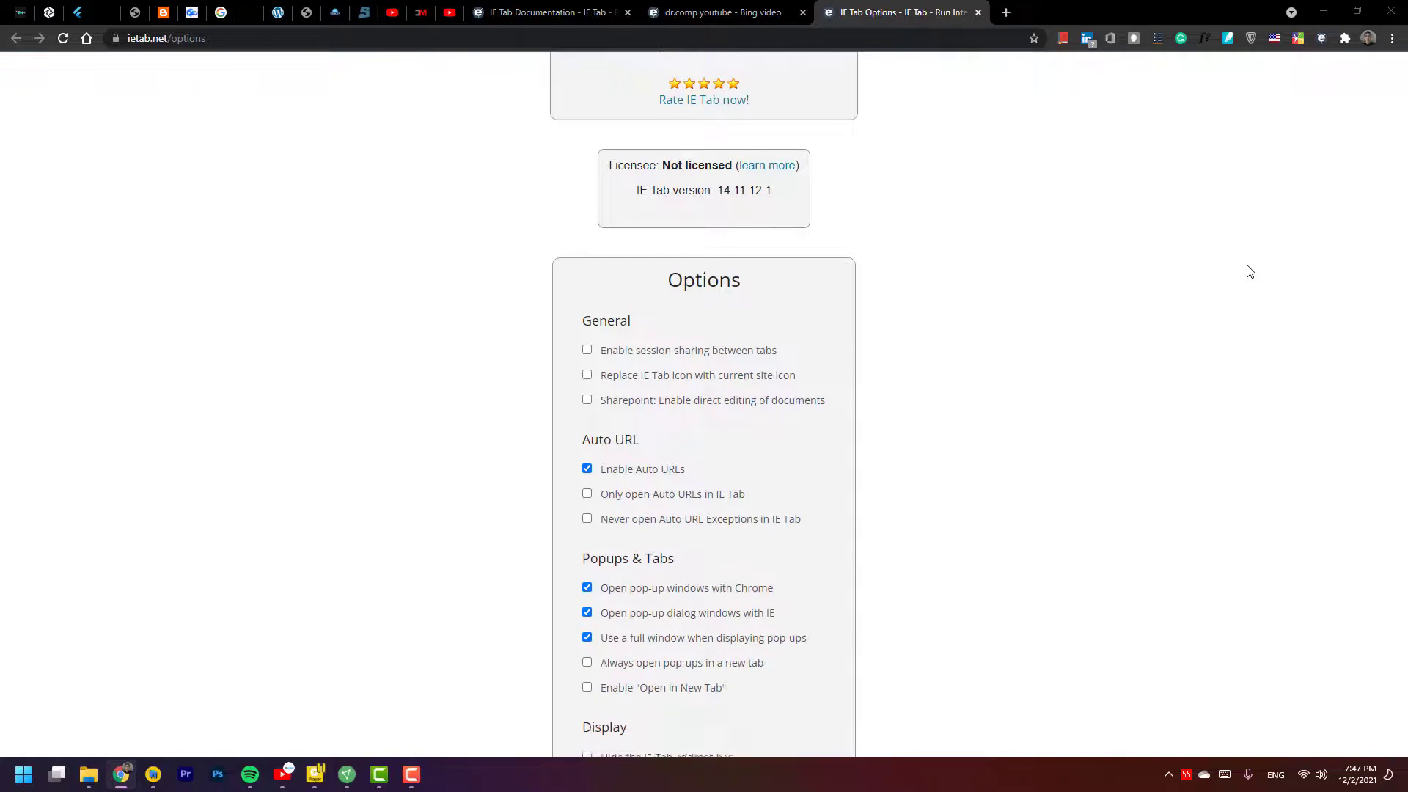
pyautogui.scroll(-15, 1250, 271)
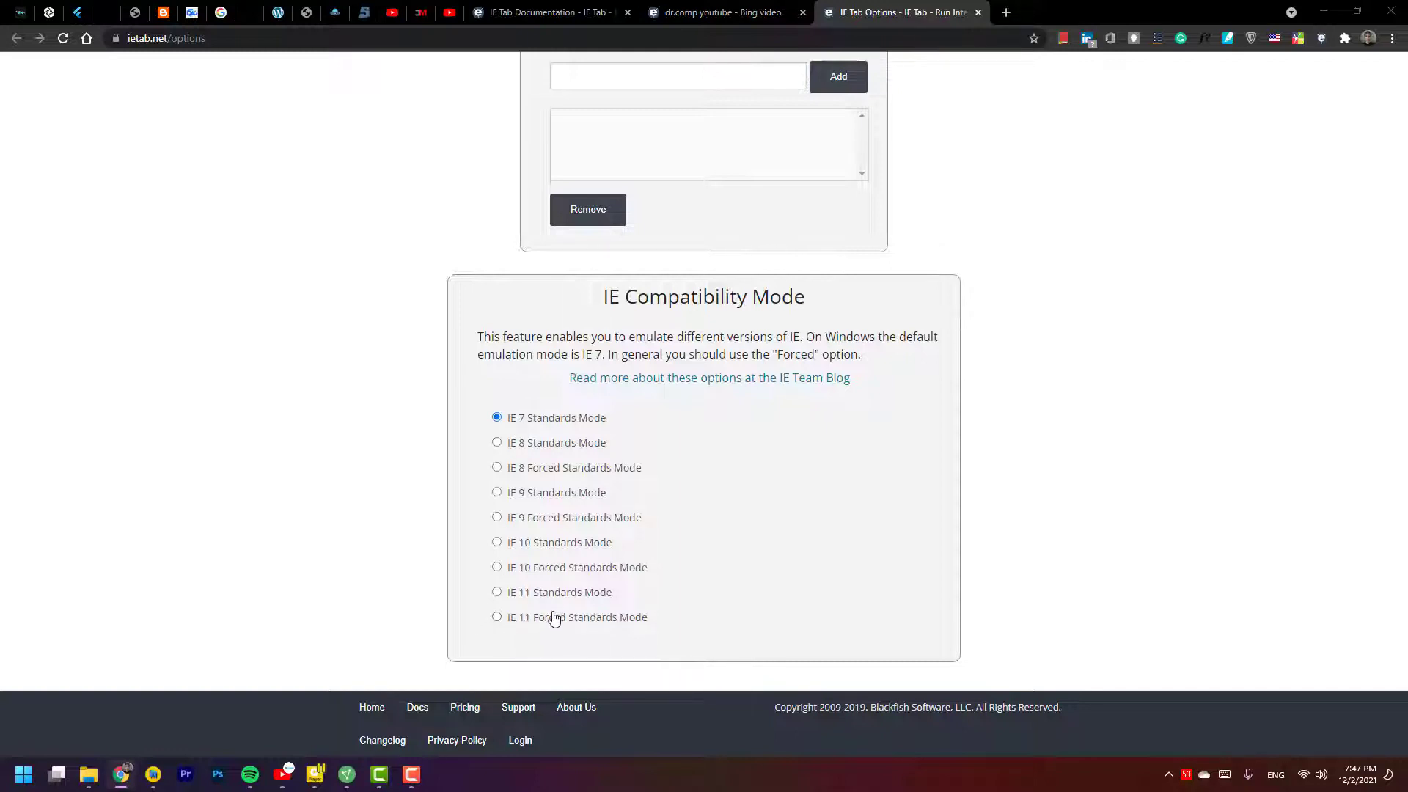
pyautogui.scroll(2, 551, 616)
pyautogui.scroll(3, 710, 589)
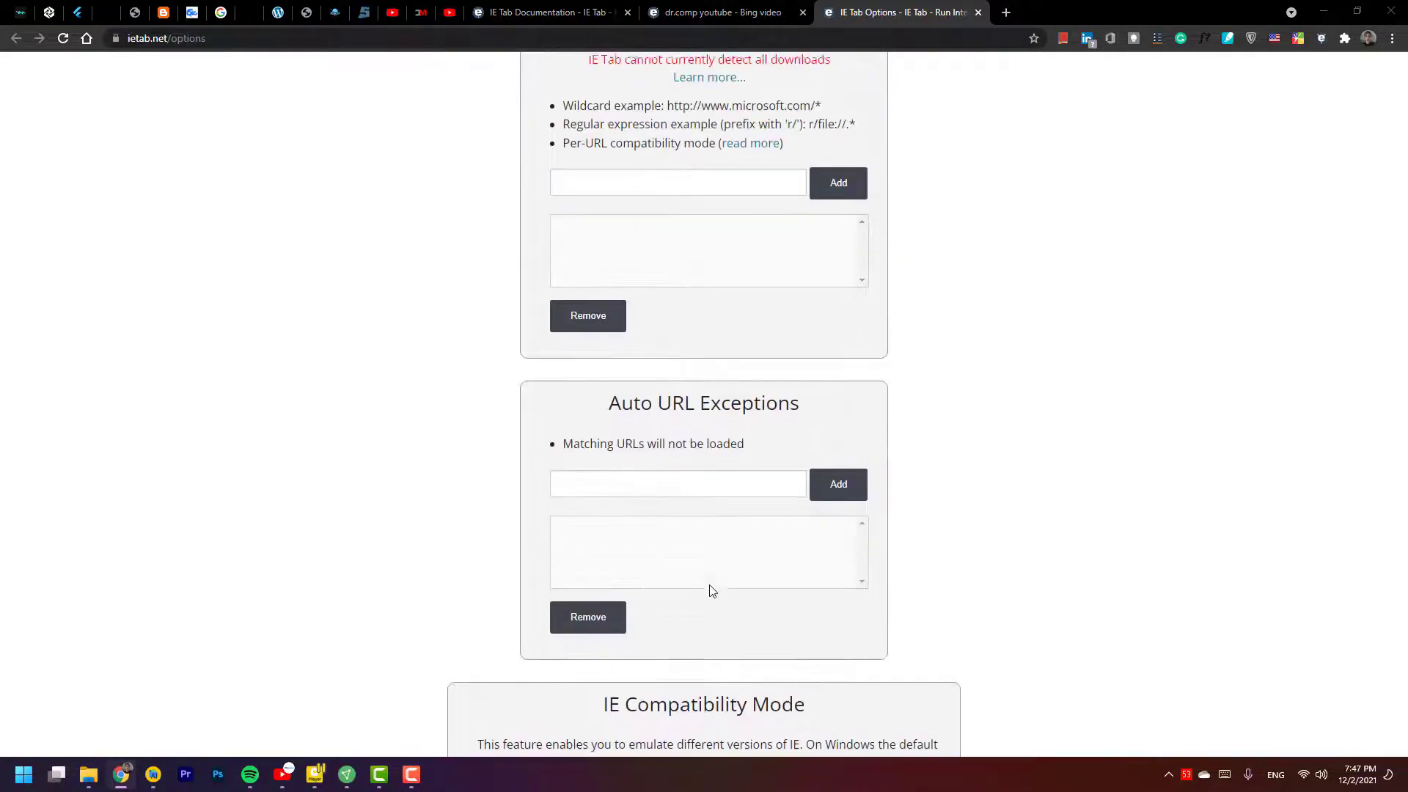
pyautogui.scroll(9, 710, 591)
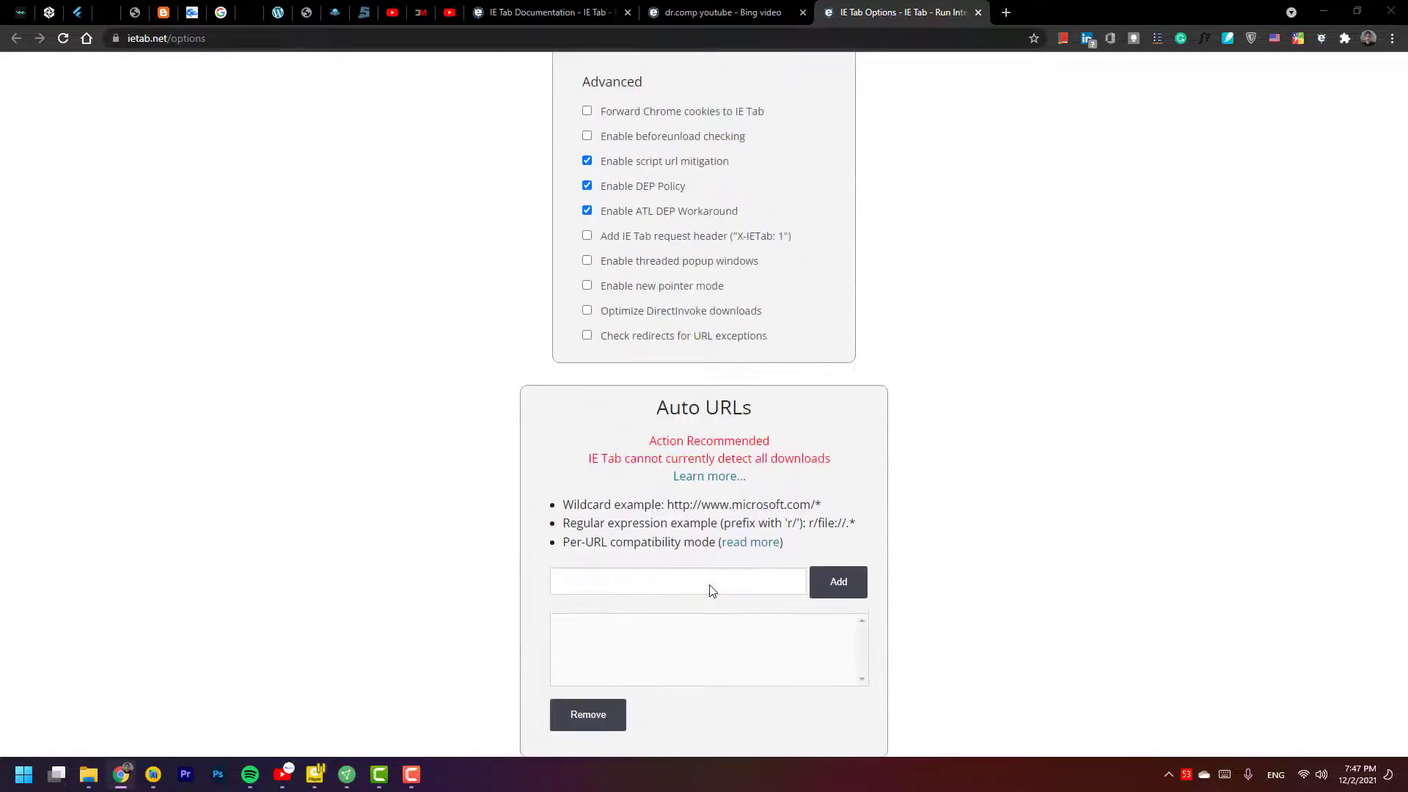
pyautogui.scroll(1, 710, 591)
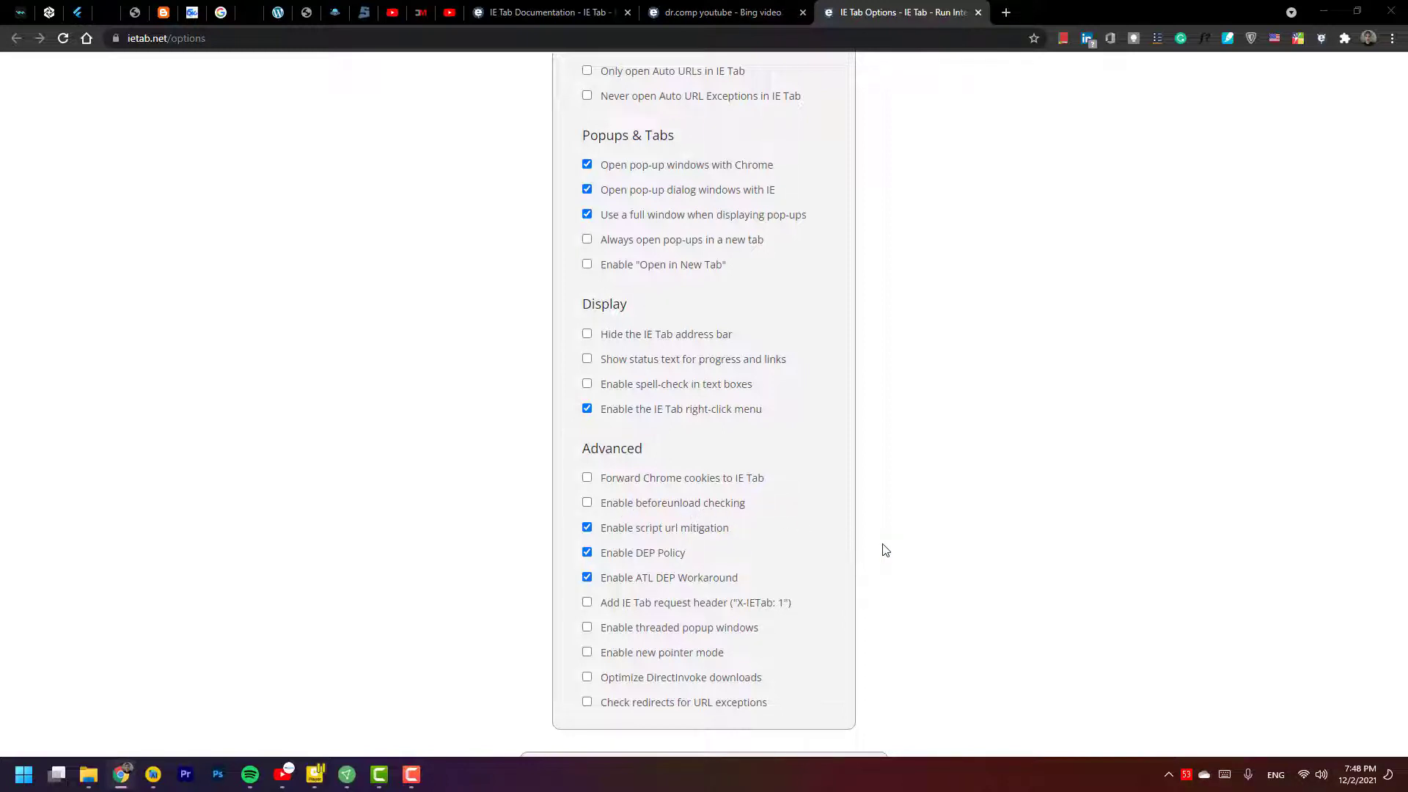
pyautogui.scroll(1, 885, 550)
pyautogui.scroll(1, 865, 477)
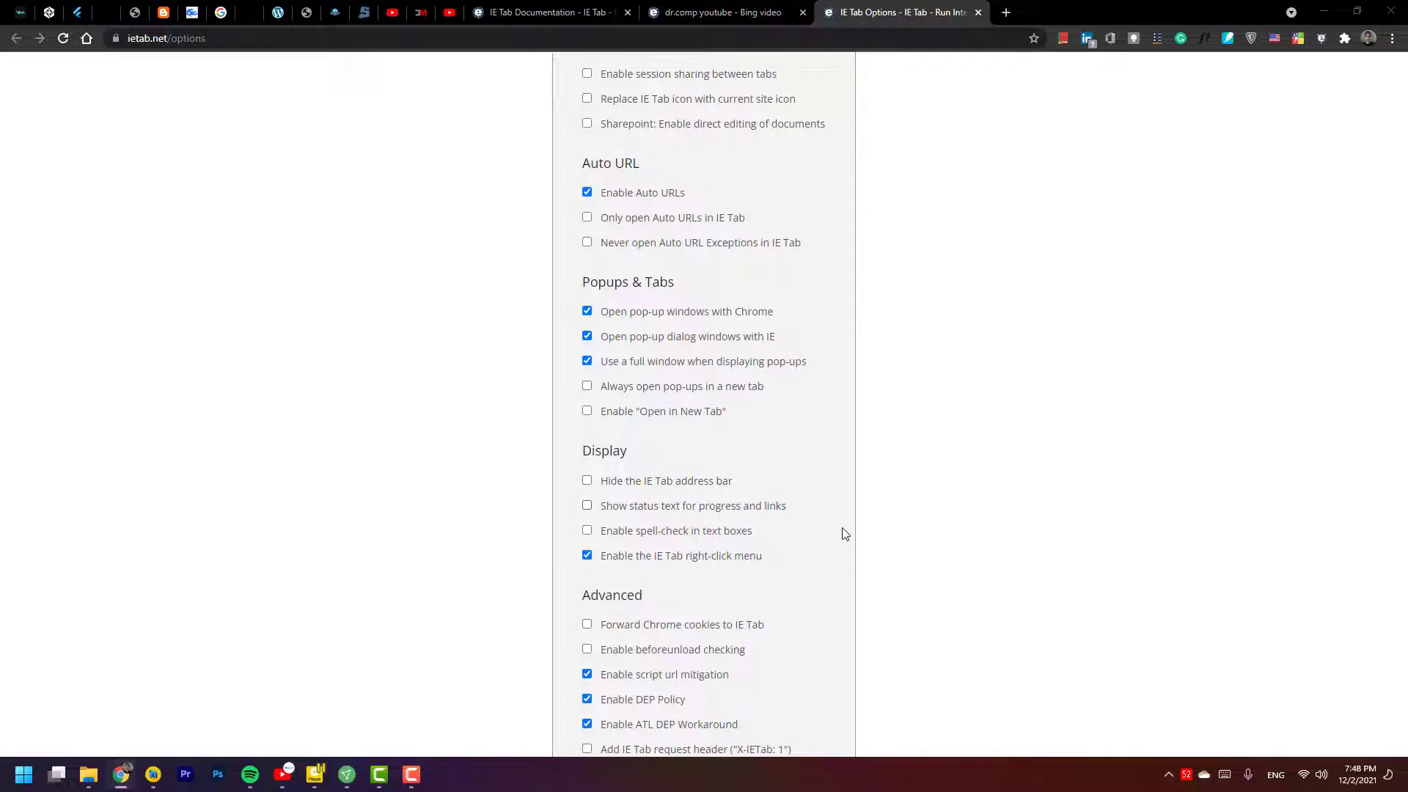
pyautogui.scroll(2, 844, 531)
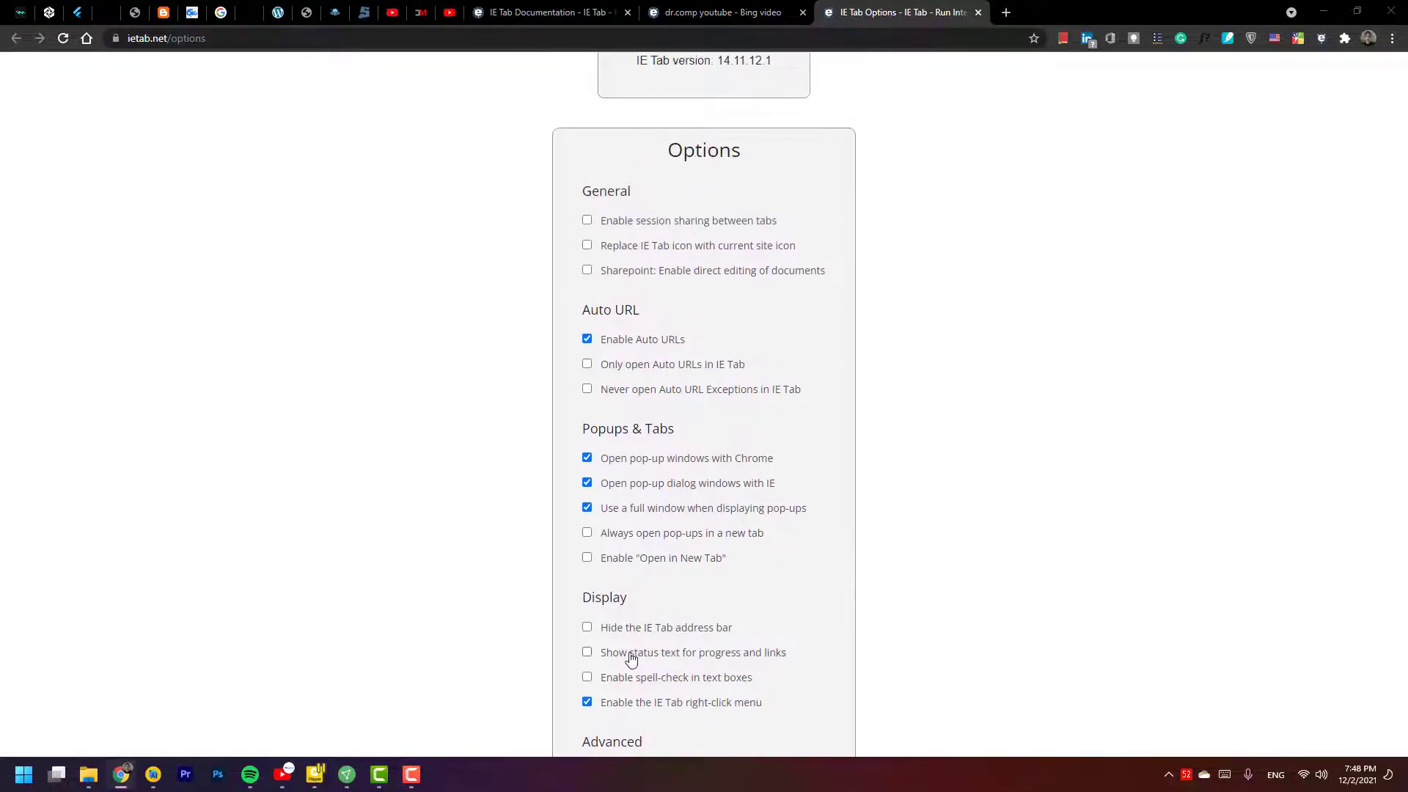
pyautogui.scroll(2, 670, 623)
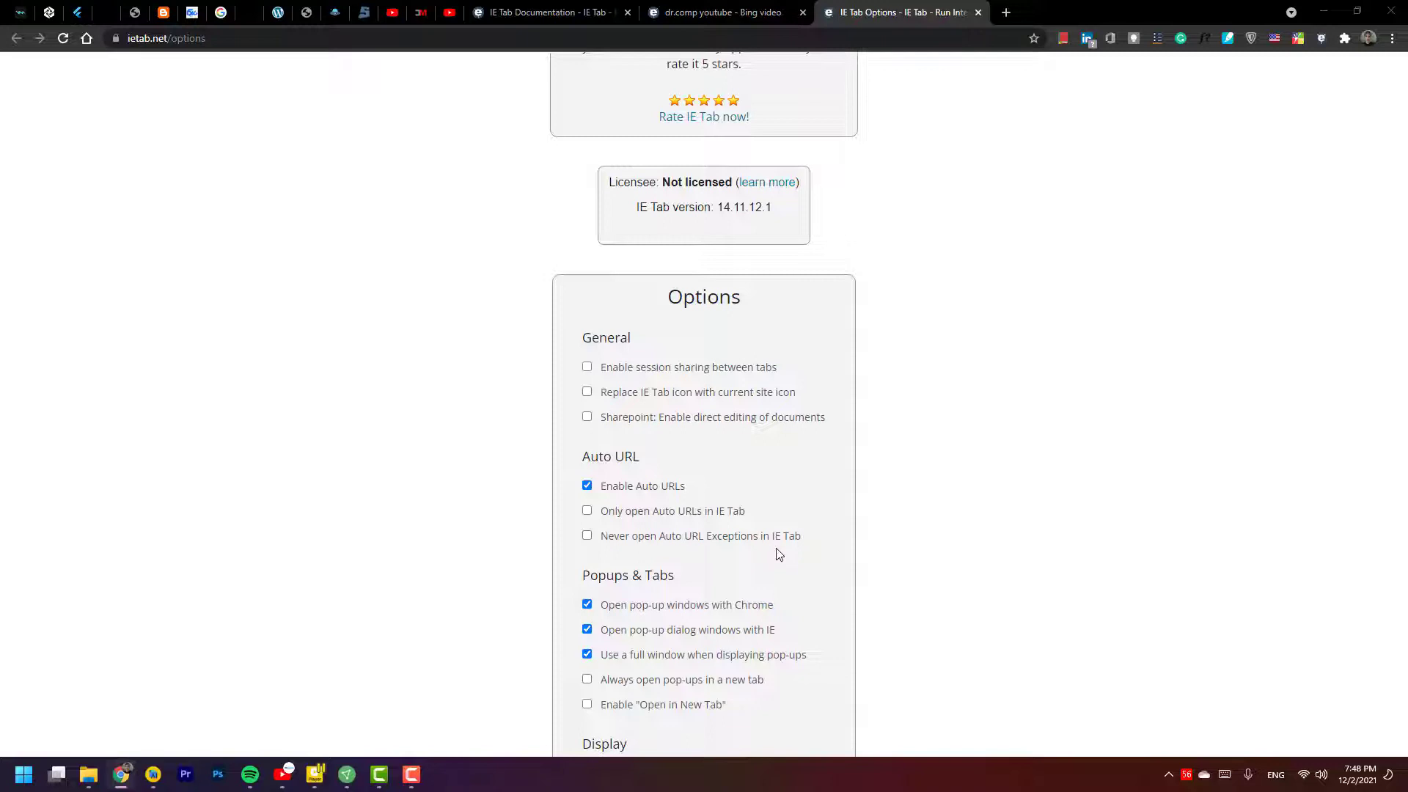
pyautogui.scroll(3, 842, 556)
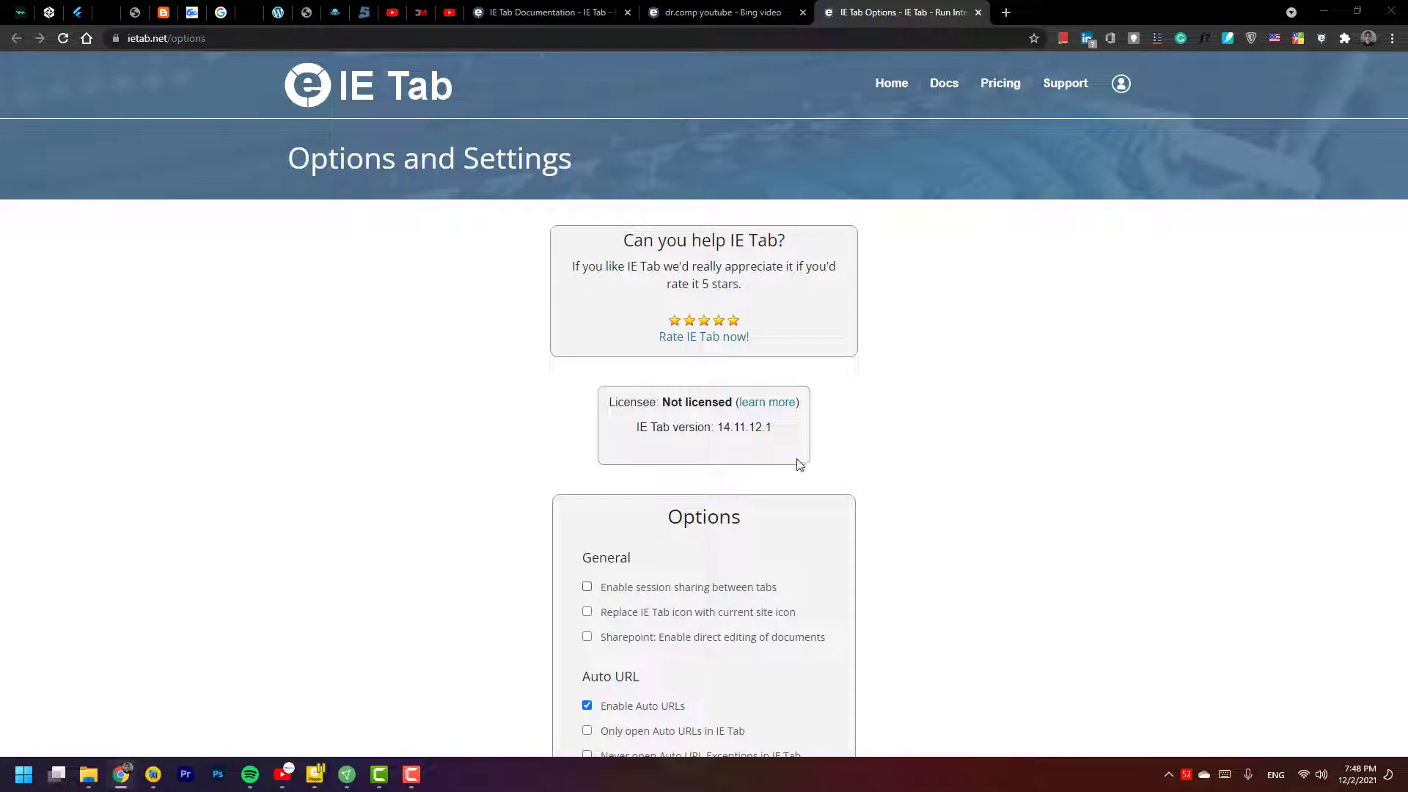
pyautogui.scroll(-15, 800, 464)
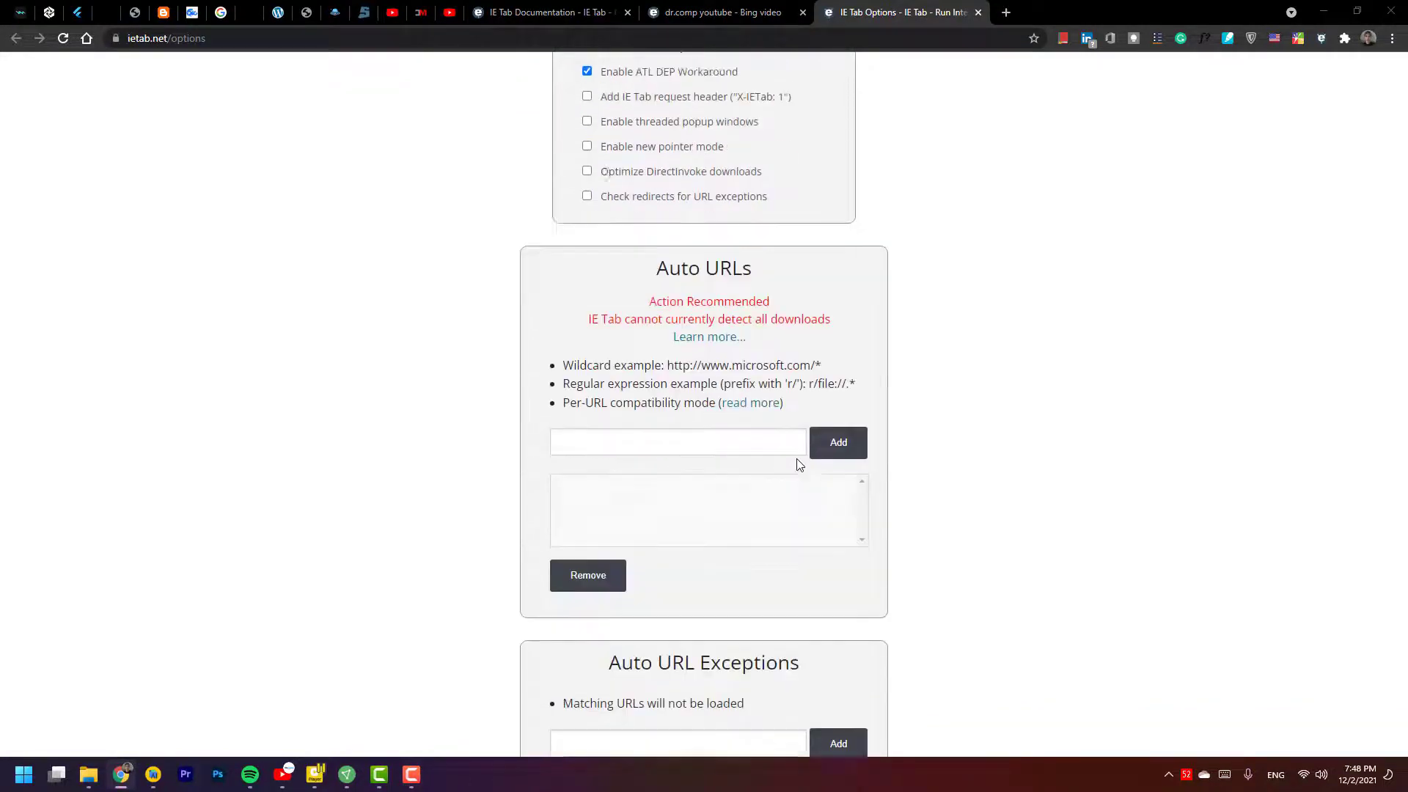
pyautogui.scroll(-1, 799, 464)
pyautogui.scroll(-4, 799, 464)
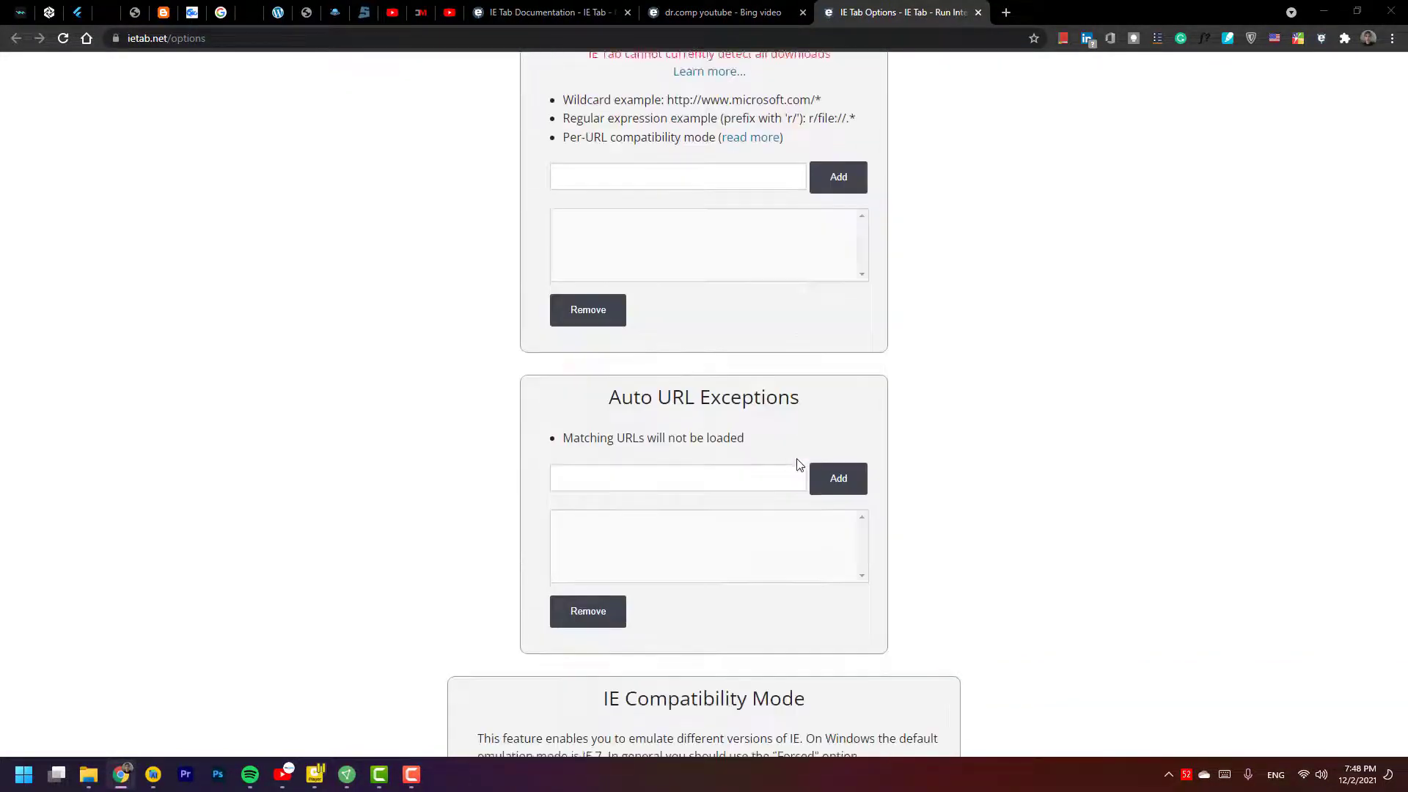
pyautogui.scroll(3, 799, 464)
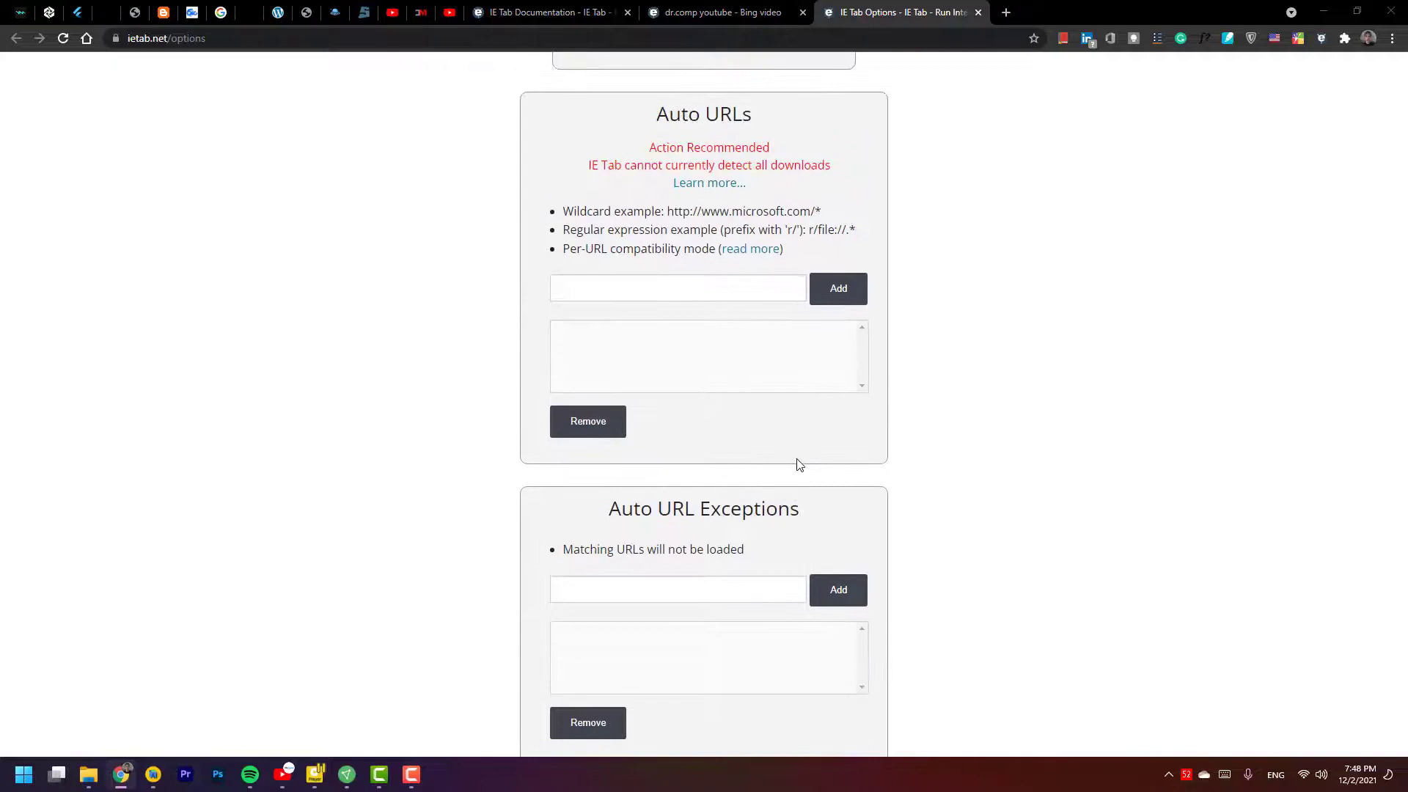
pyautogui.scroll(-7, 800, 464)
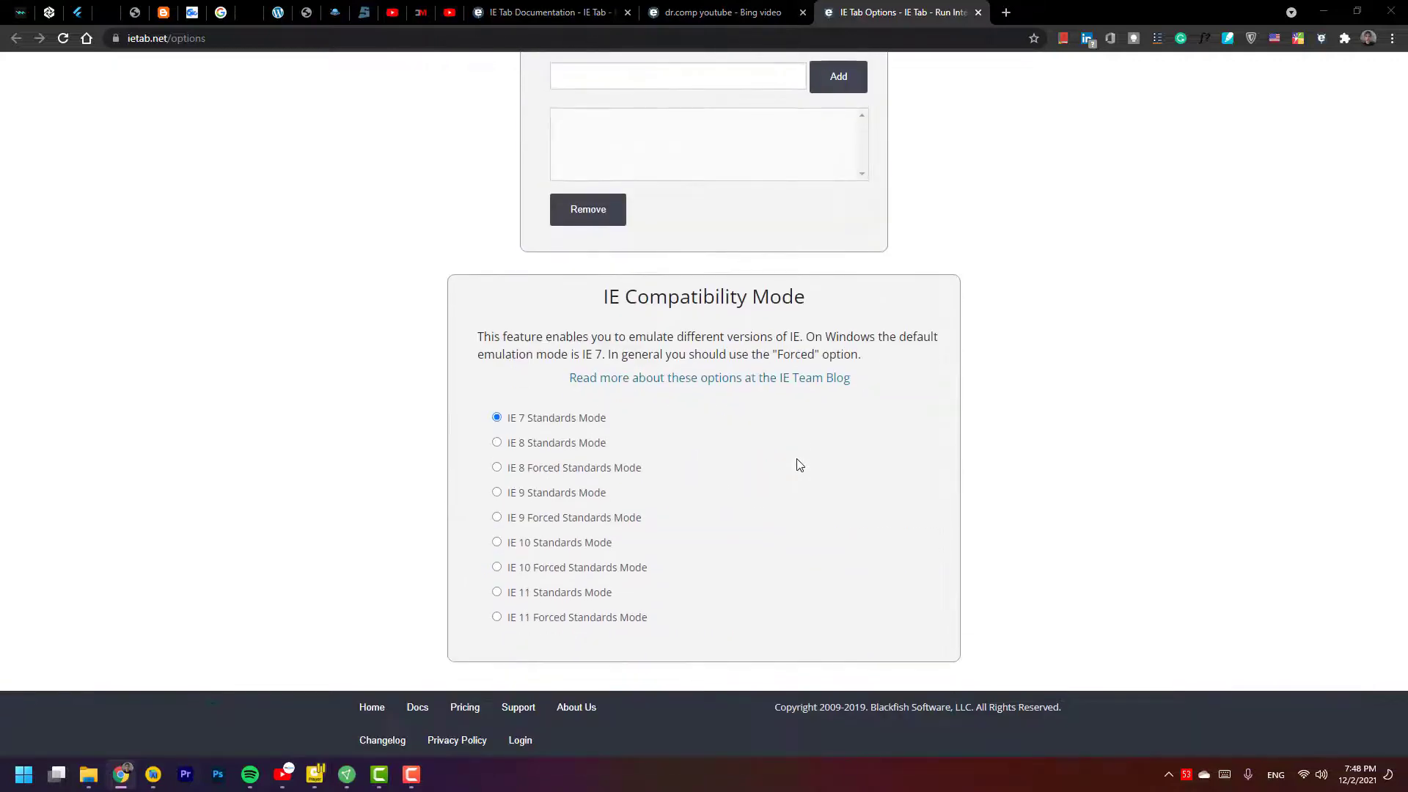
pyautogui.scroll(8, 799, 464)
pyautogui.scroll(12, 799, 464)
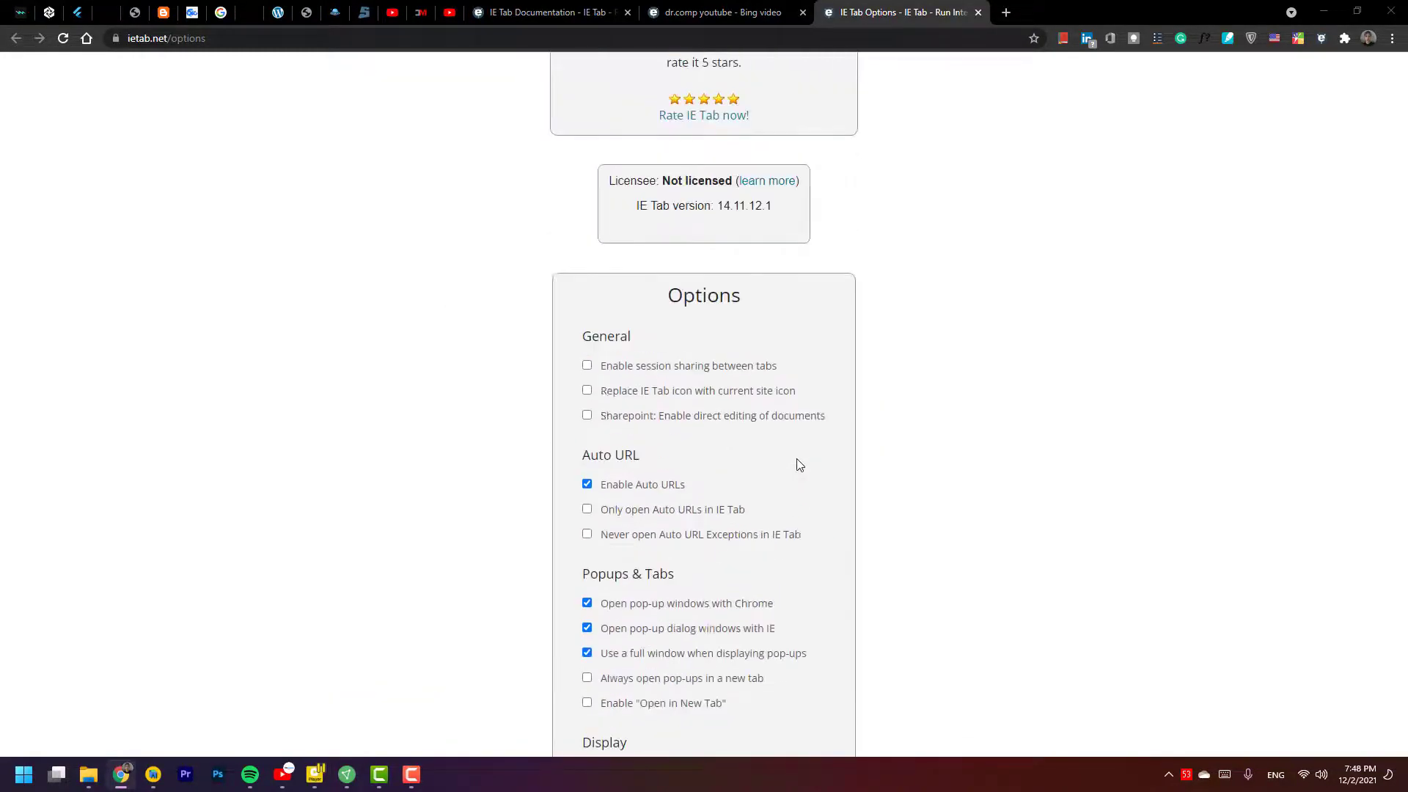
pyautogui.scroll(-1, 799, 464)
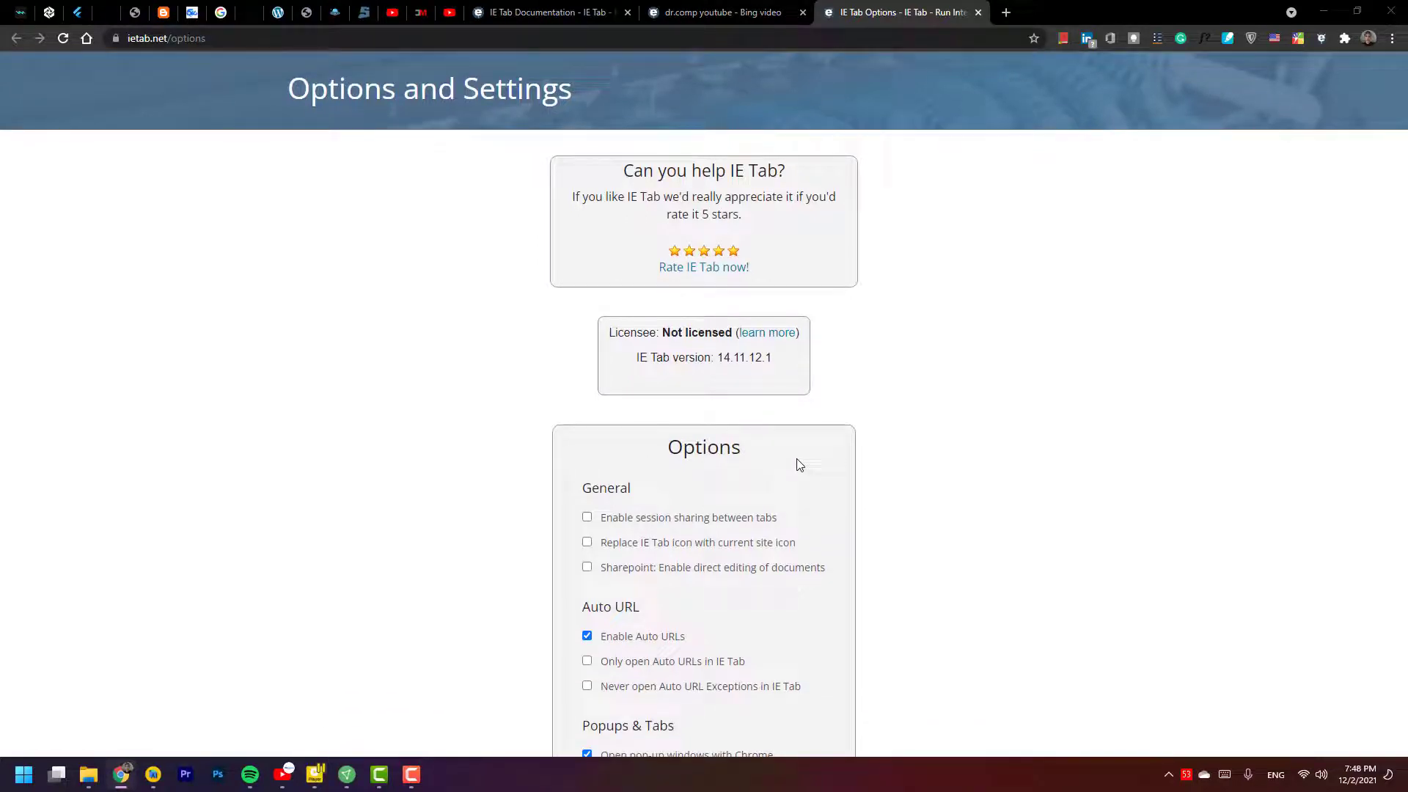
pyautogui.scroll(-4, 799, 465)
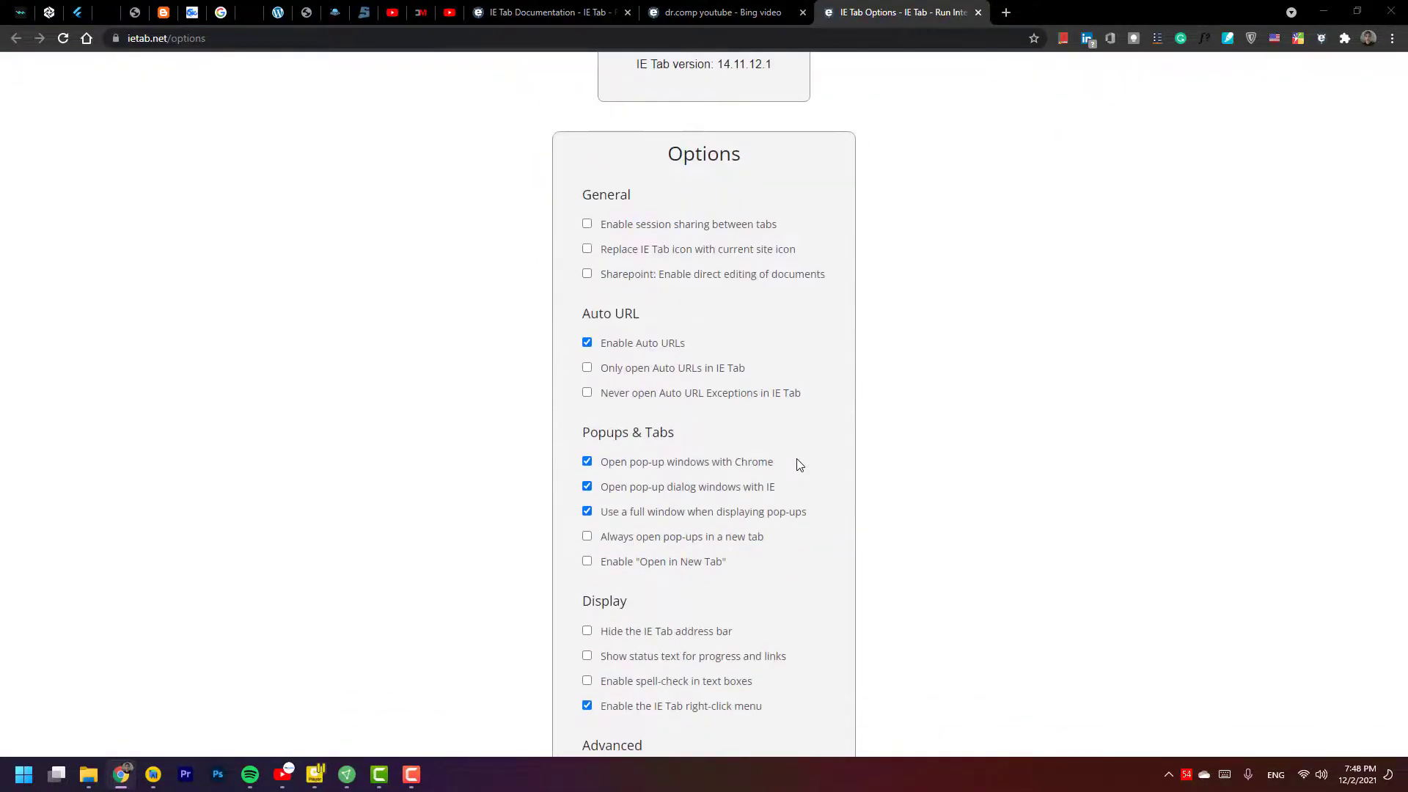
pyautogui.scroll(-9, 799, 464)
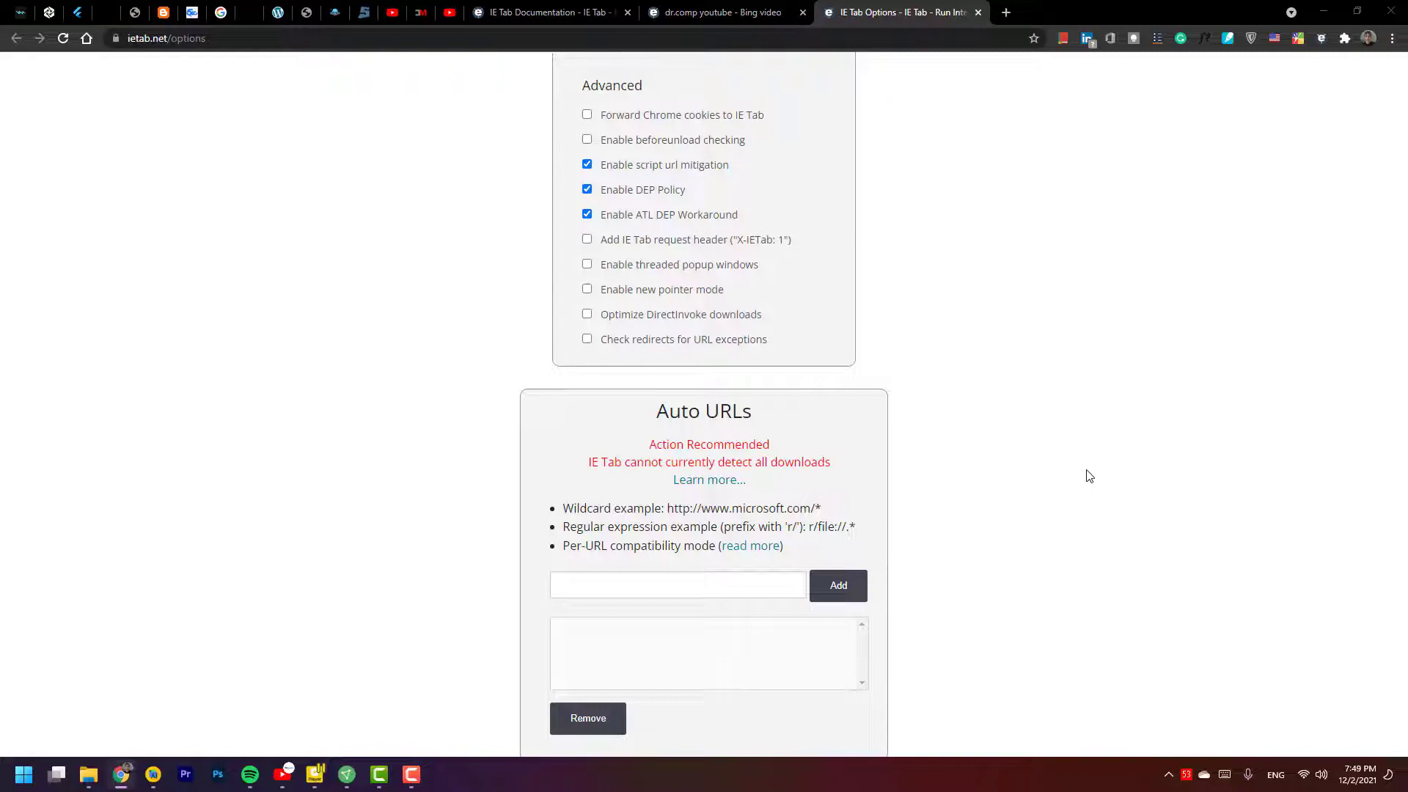
pyautogui.scroll(-2, 1088, 475)
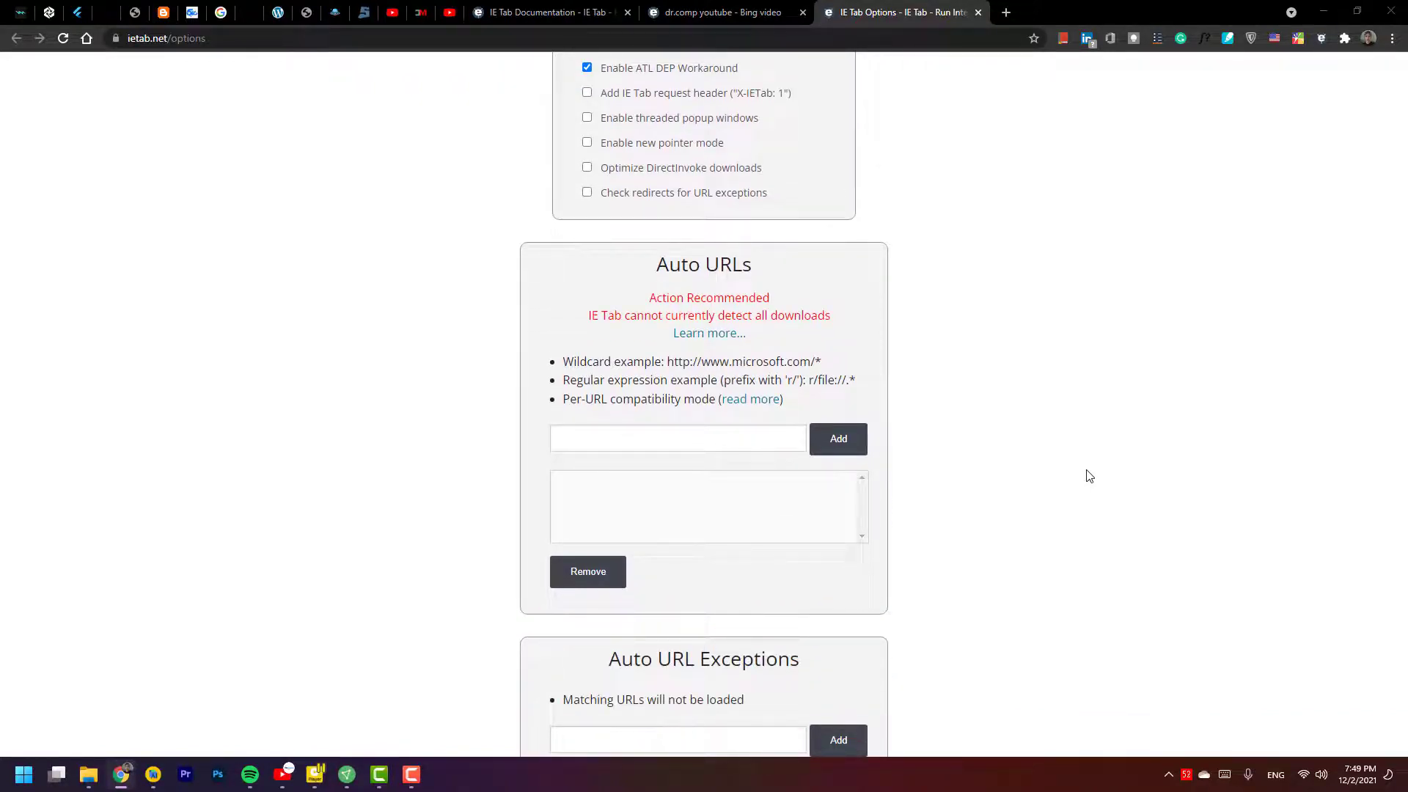
pyautogui.click(555, 440)
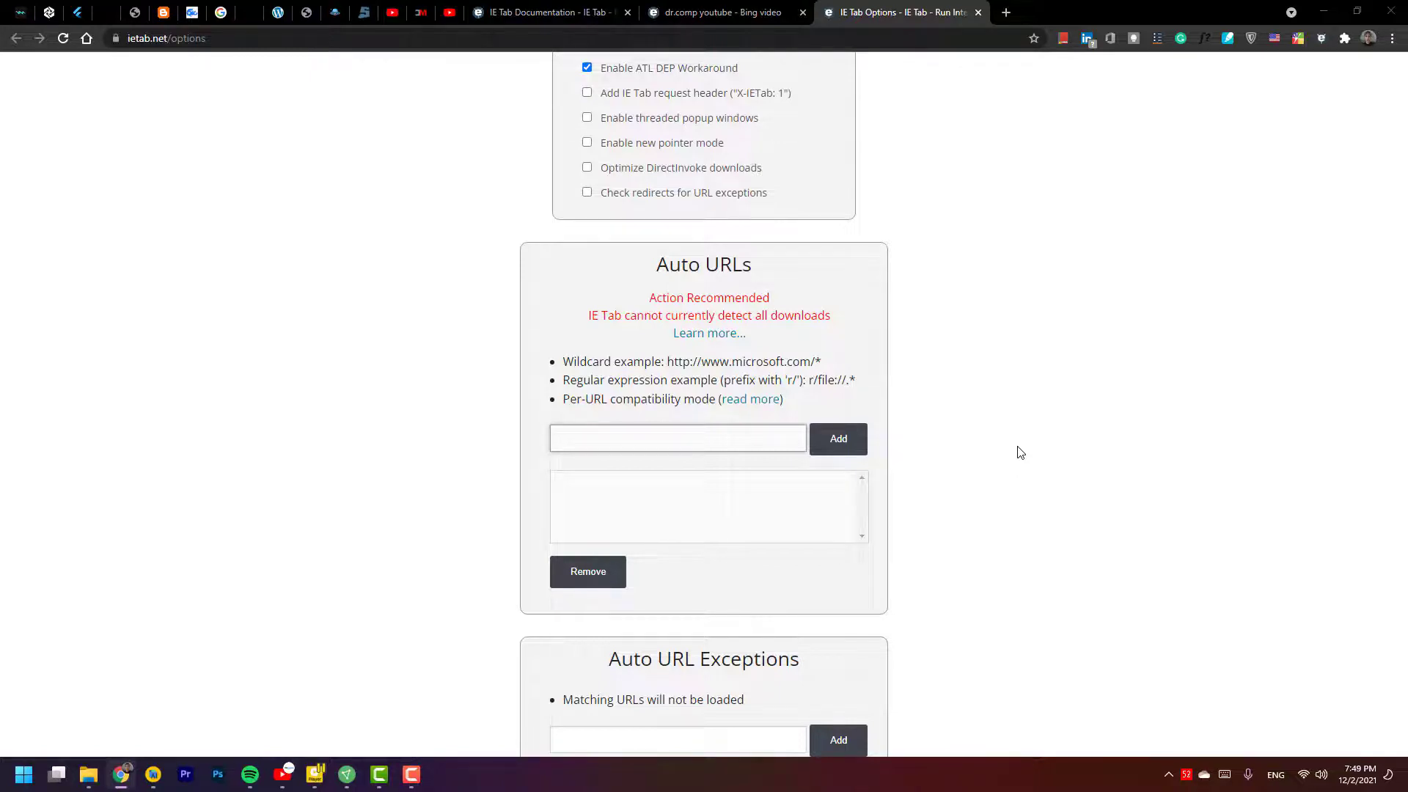
pyautogui.click(840, 440)
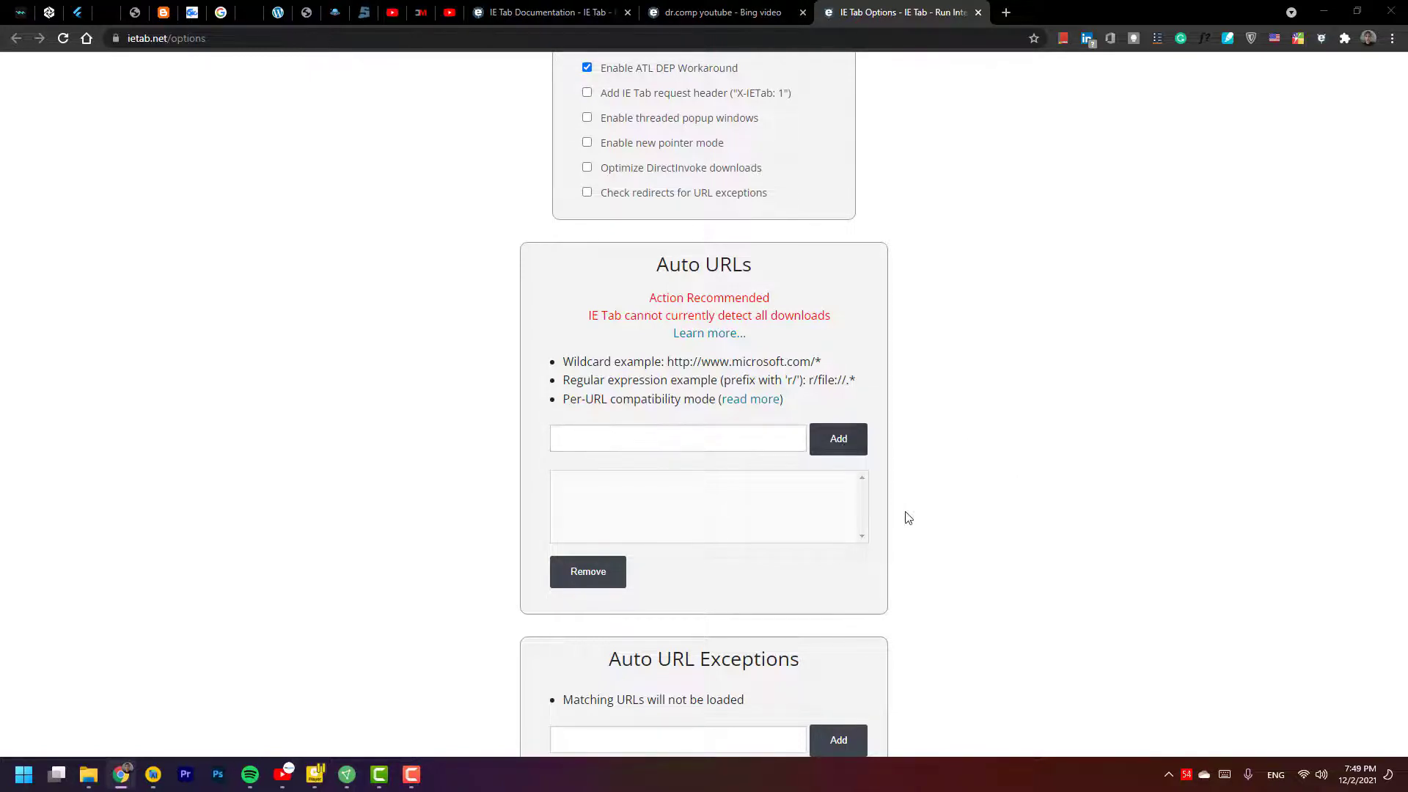
pyautogui.scroll(10, 949, 462)
pyautogui.scroll(5, 952, 463)
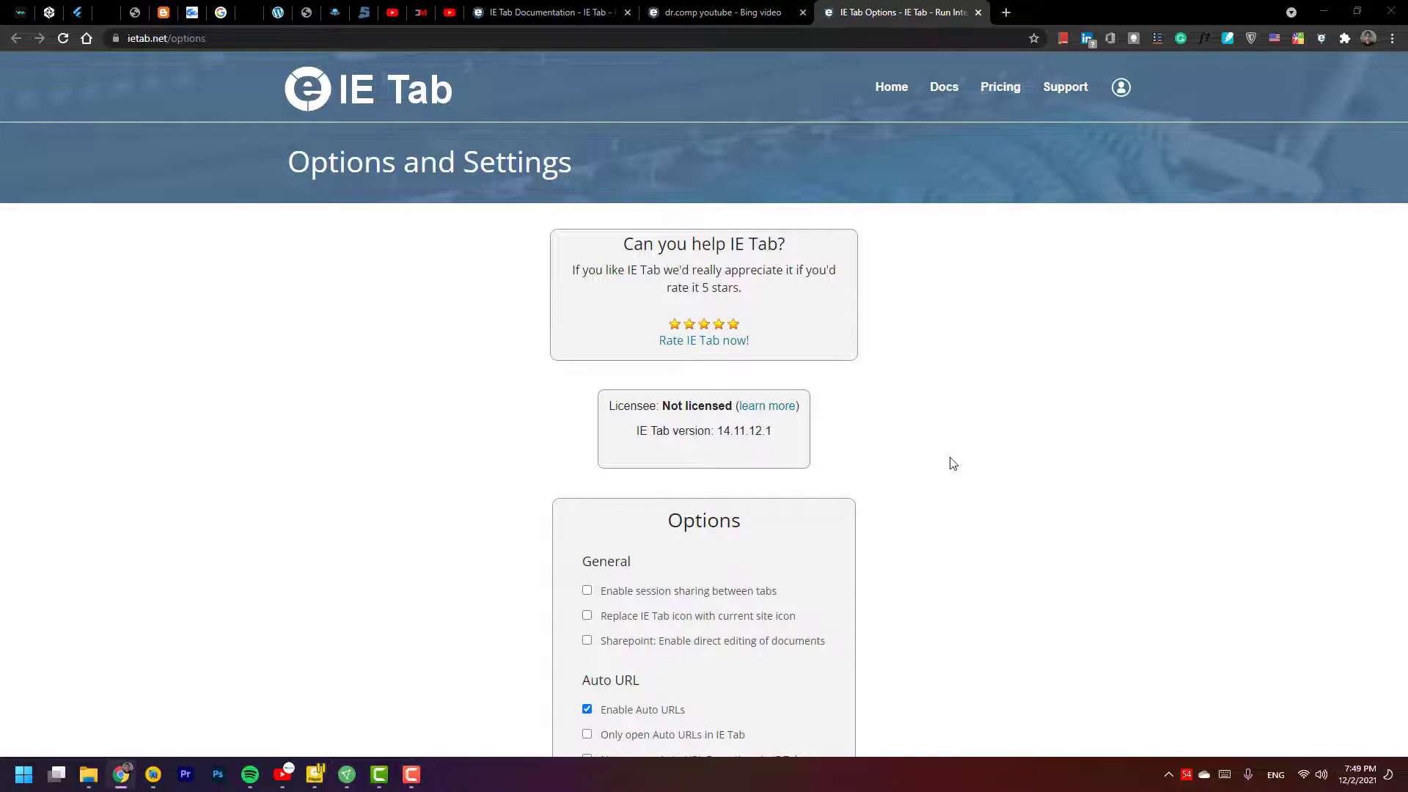
# Step: Close the IE Tab Options tab, then scroll through the Bing video results and close that tab
pyautogui.click(979, 19)
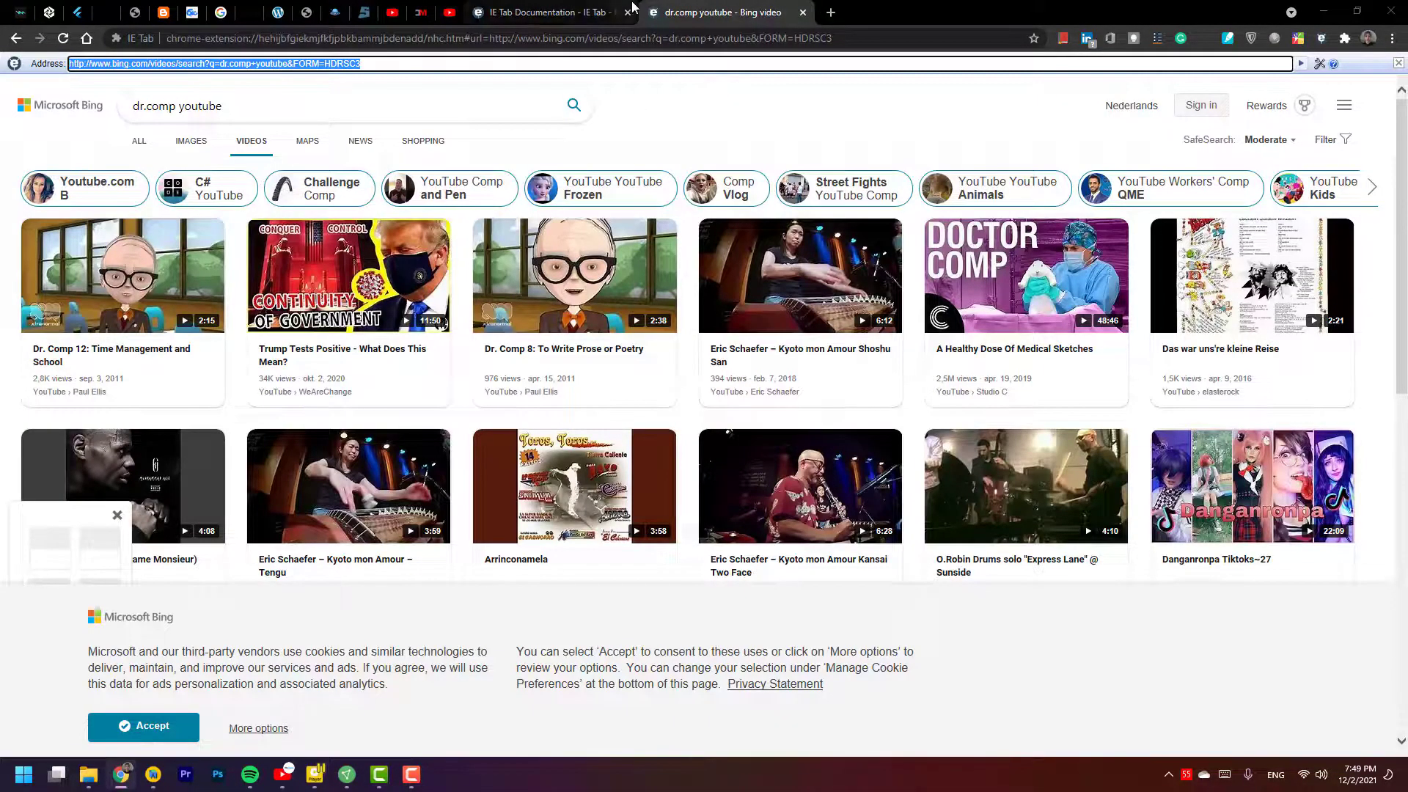
pyautogui.scroll(-7, 996, 415)
pyautogui.scroll(-3, 995, 415)
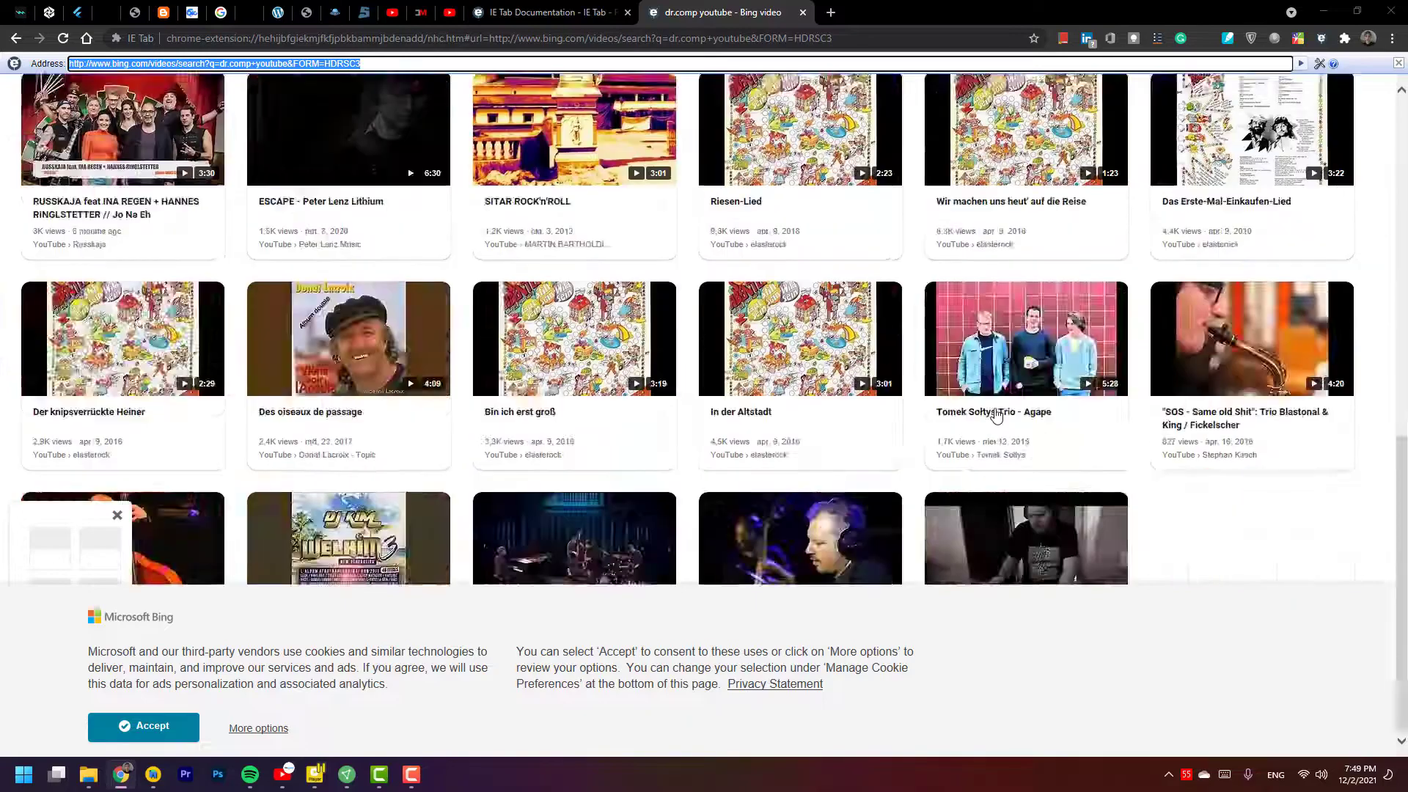
pyautogui.scroll(10, 996, 415)
pyautogui.scroll(-1, 996, 415)
pyautogui.scroll(-10, 996, 415)
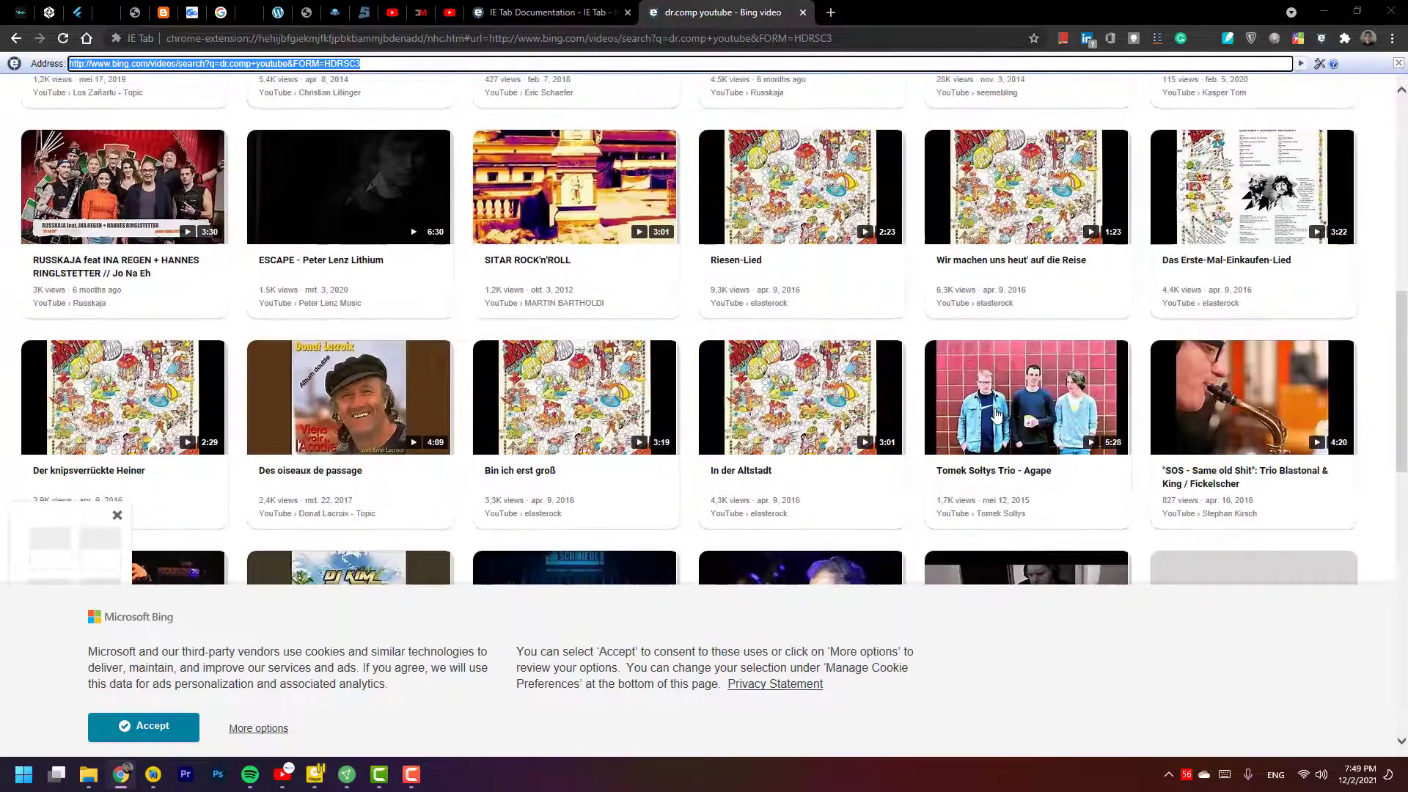
pyautogui.scroll(4, 996, 415)
pyautogui.scroll(6, 996, 415)
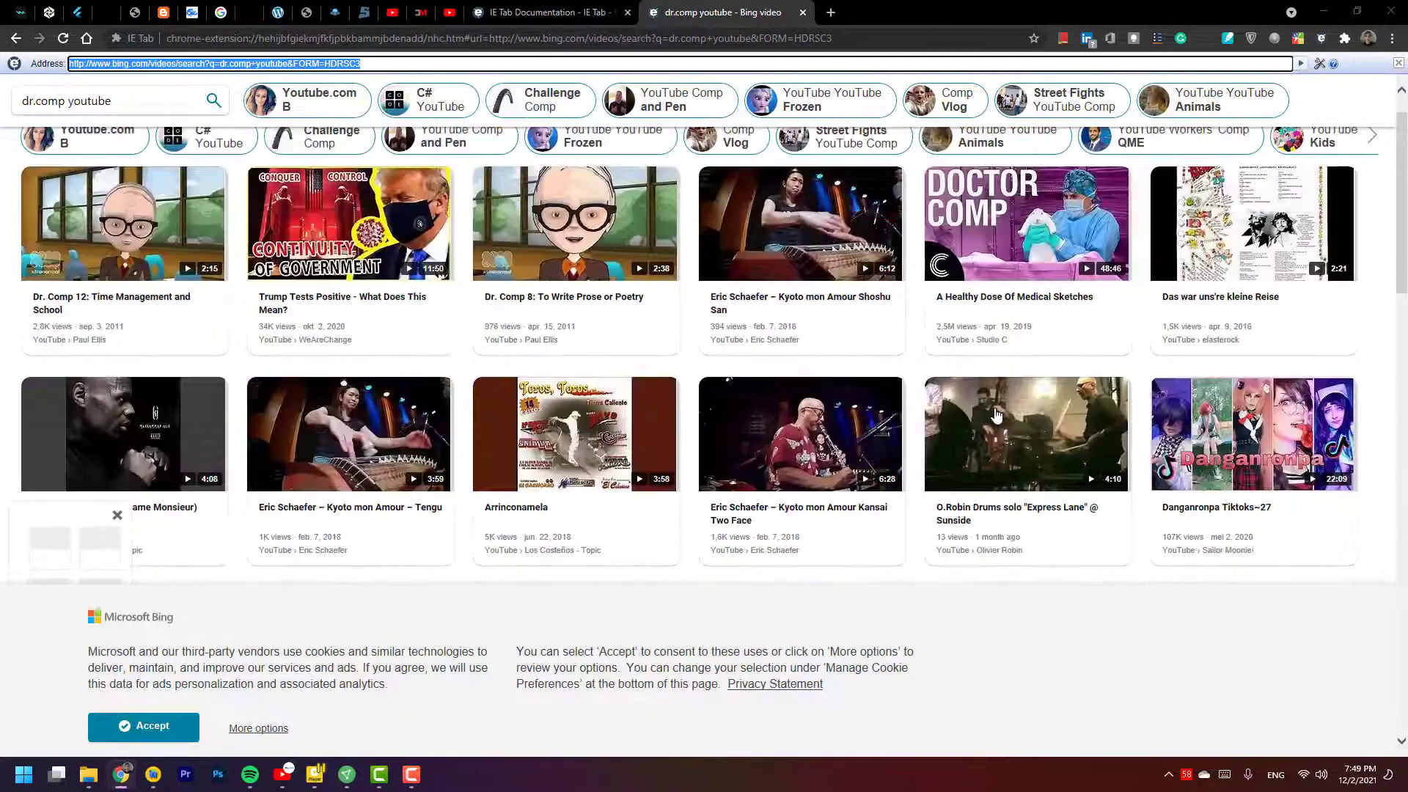
pyautogui.hotkey('ctrl', 'w')
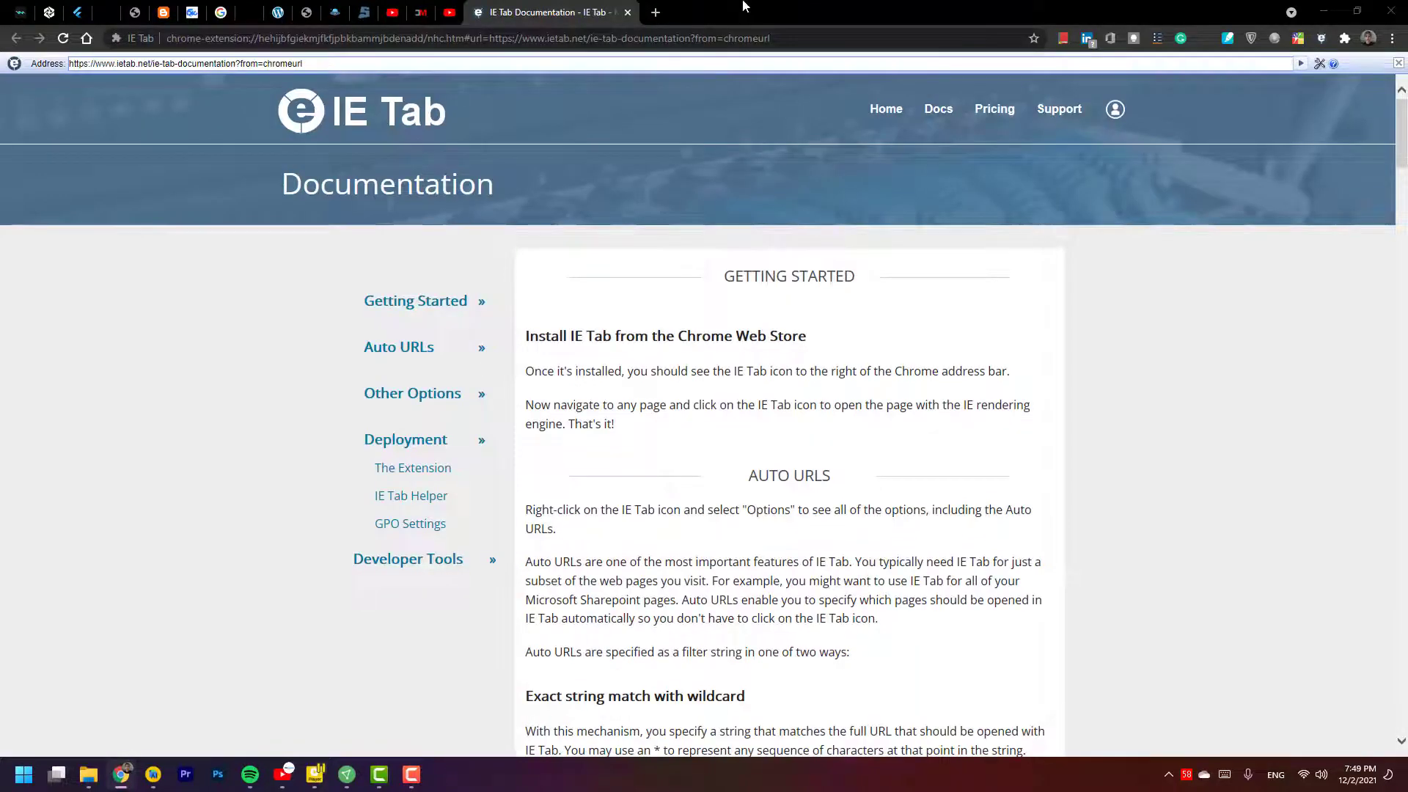
# Step: Close the extra empty tab, leaving only the IE Tab Documentation page
pyautogui.click(655, 11)
pyautogui.click(619, 12)
pyautogui.click(628, 12)
# Step: Enter the local address 192.168.1 in IE Tab's address bar and load it
pyautogui.click(475, 63)
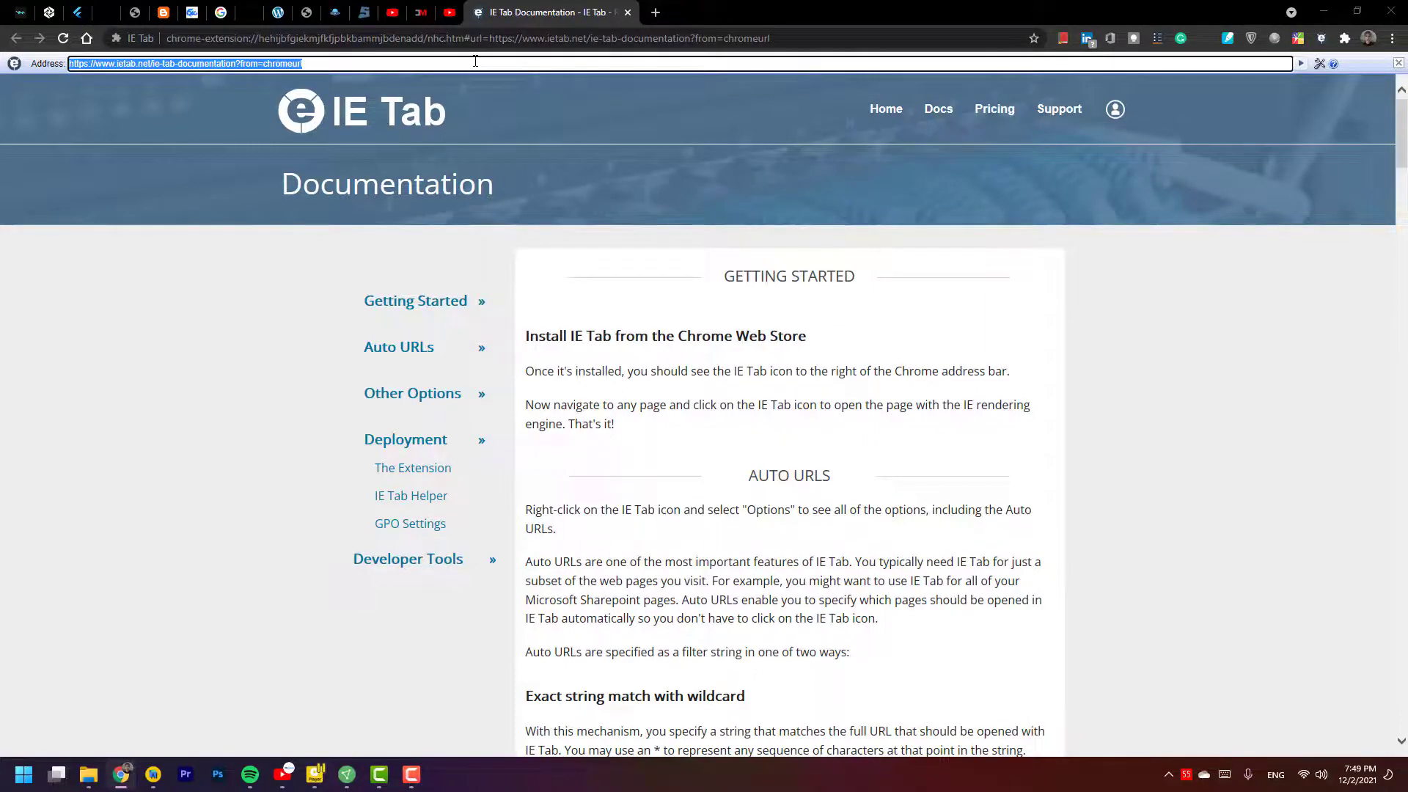
pyautogui.write('192.1')
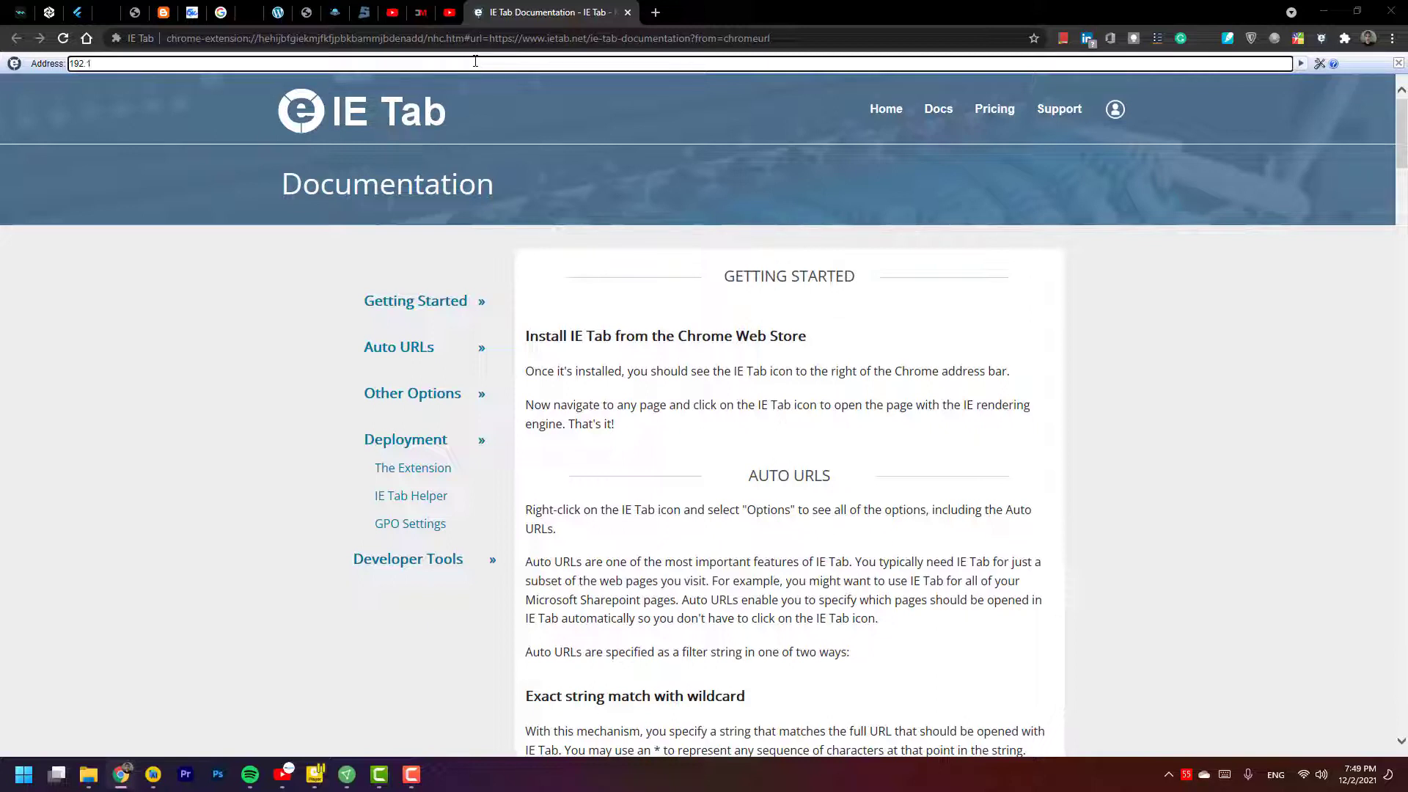
pyautogui.write('68.1')
pyautogui.press('Return')
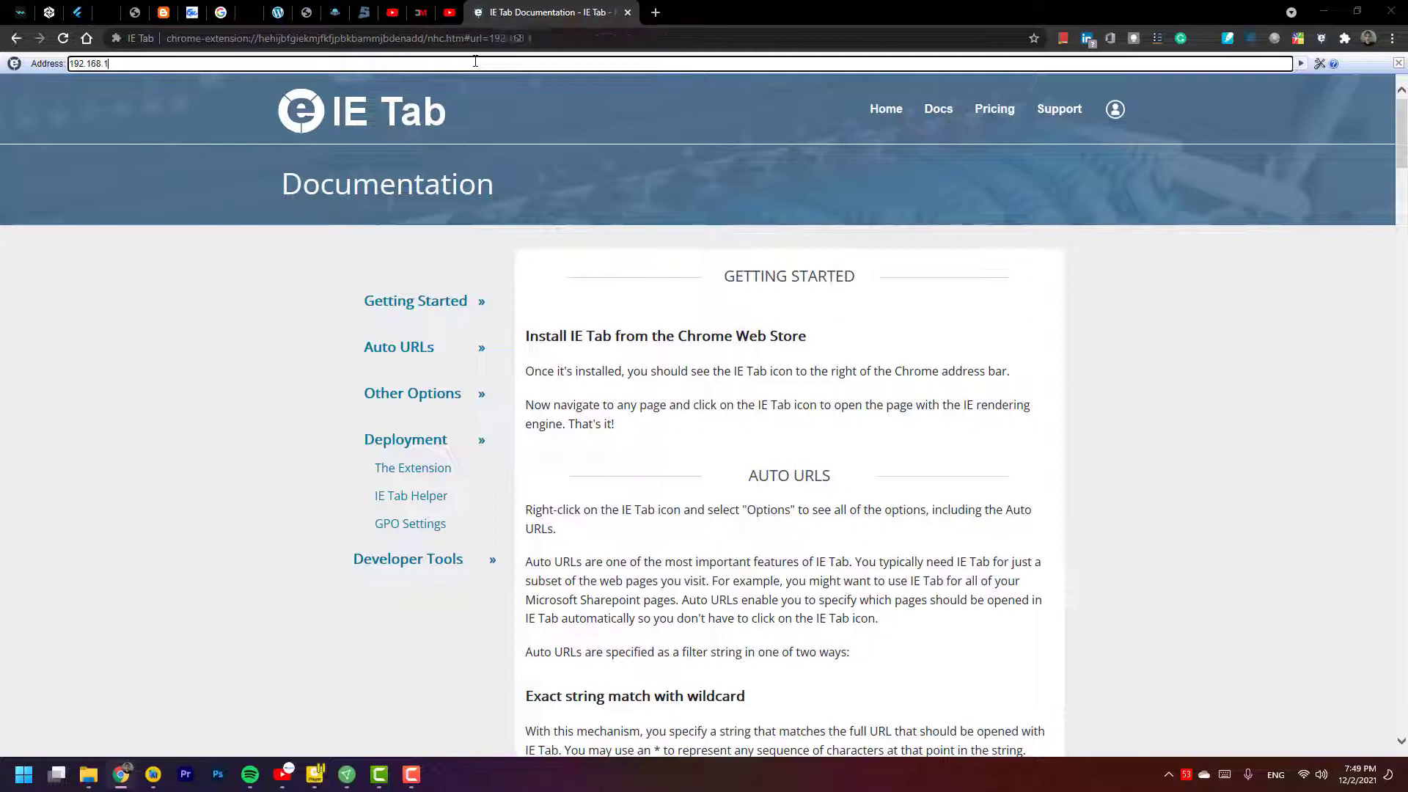